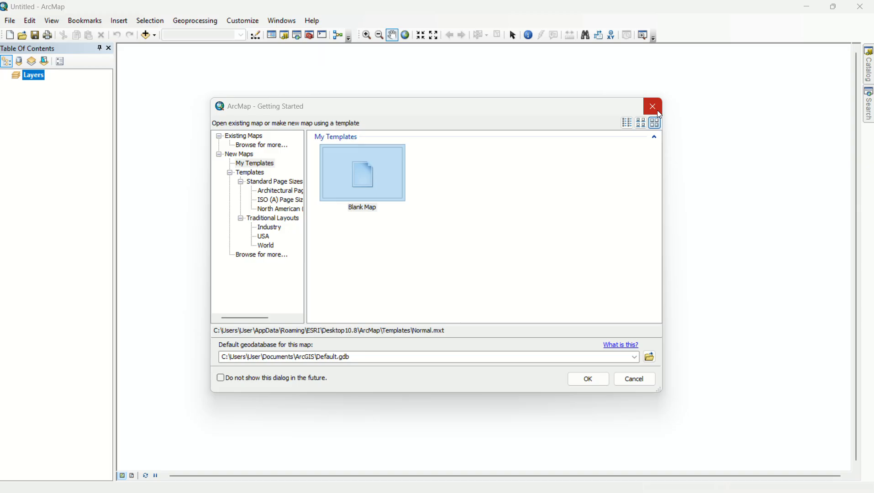
Step: Dismiss the Getting Started dialog and begin adding data to the blank map
click(657, 111)
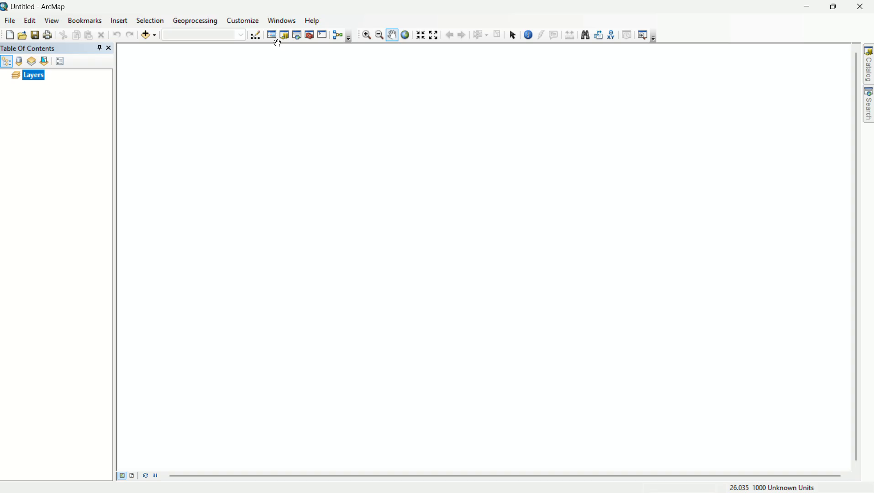
click(148, 36)
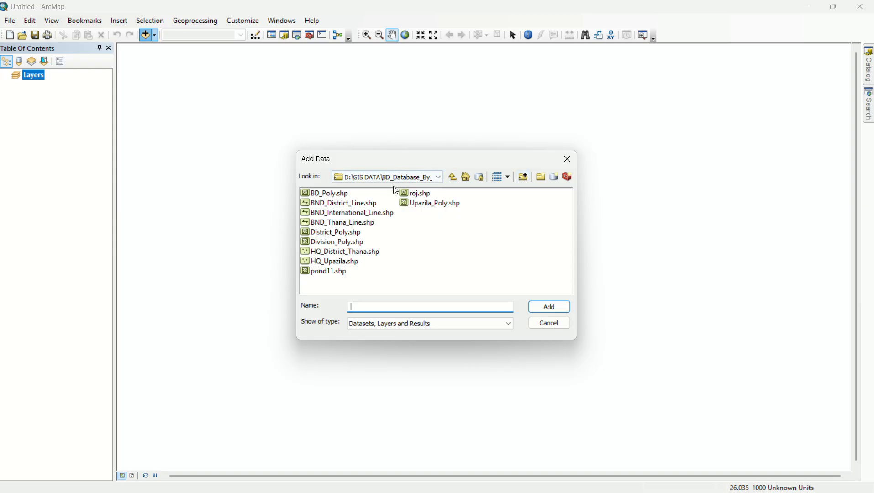
click(523, 183)
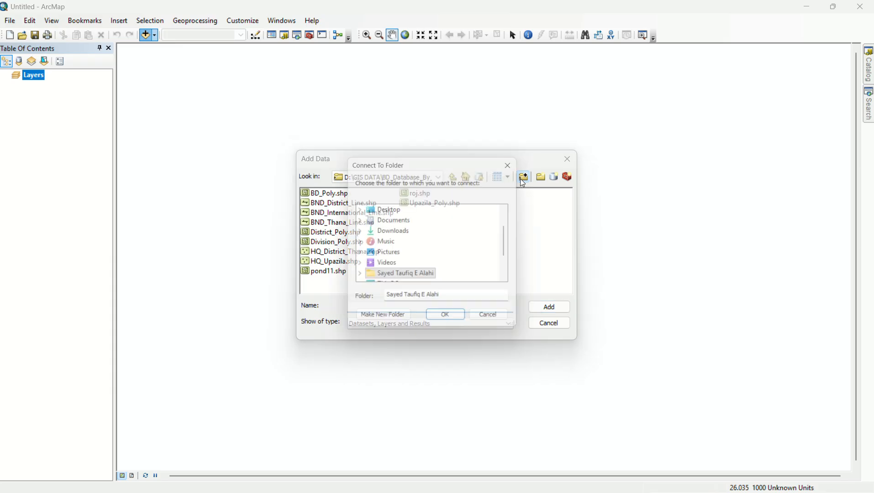
scroll(384, 278, down, 1)
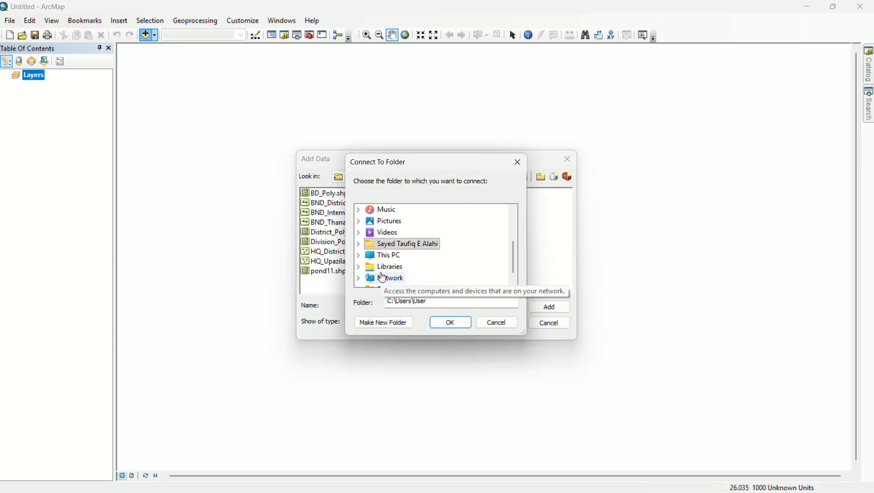
double_click(383, 255)
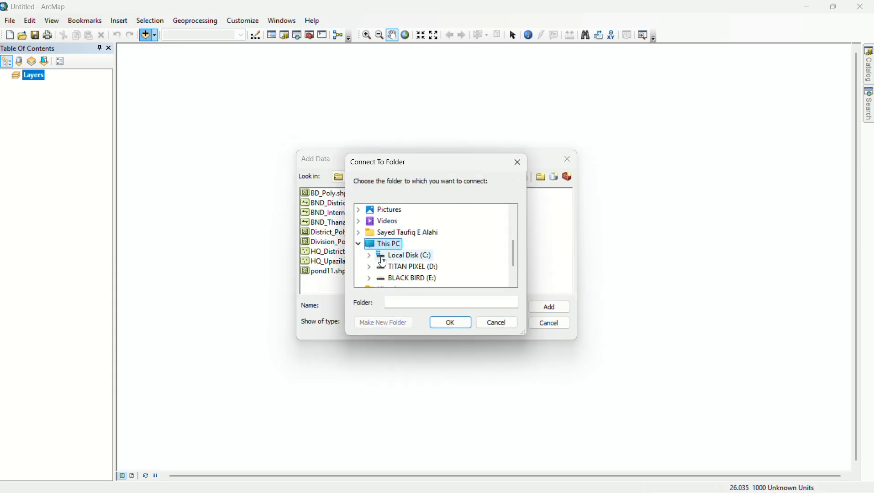
double_click(411, 270)
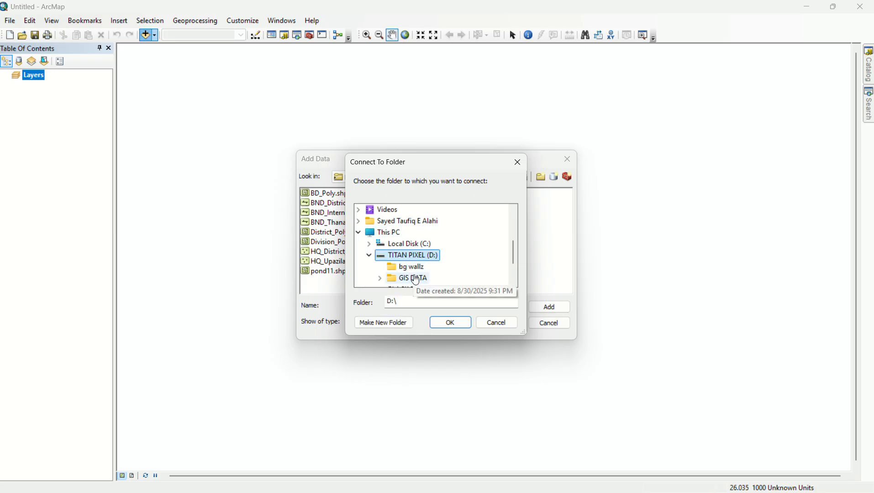
double_click(417, 280)
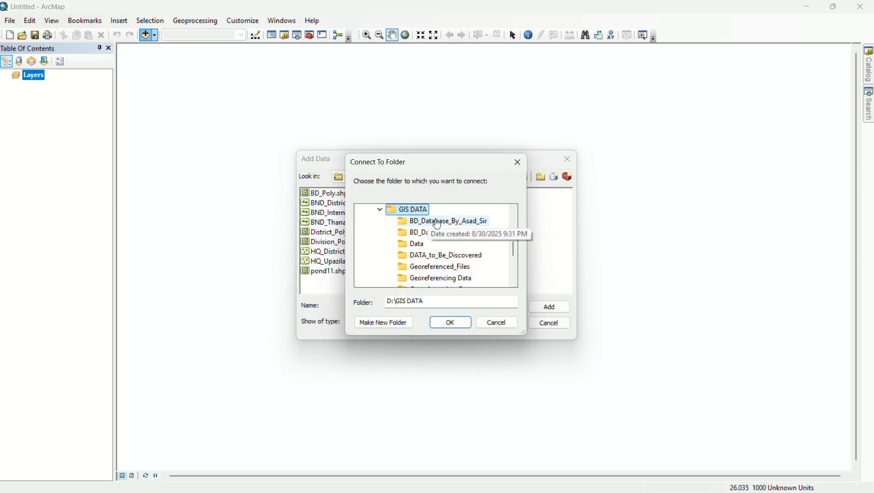
click(500, 324)
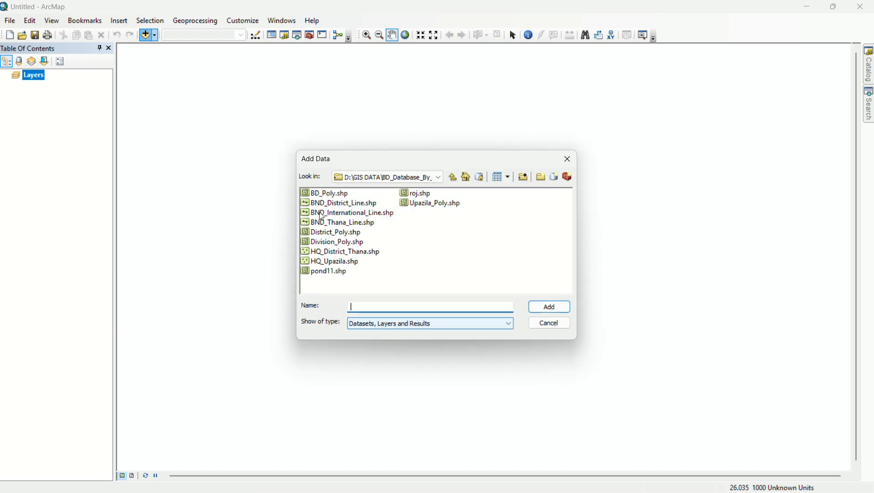
Step: Add the District_Poly.shp shapefile from the current database folder to the map
click(329, 233)
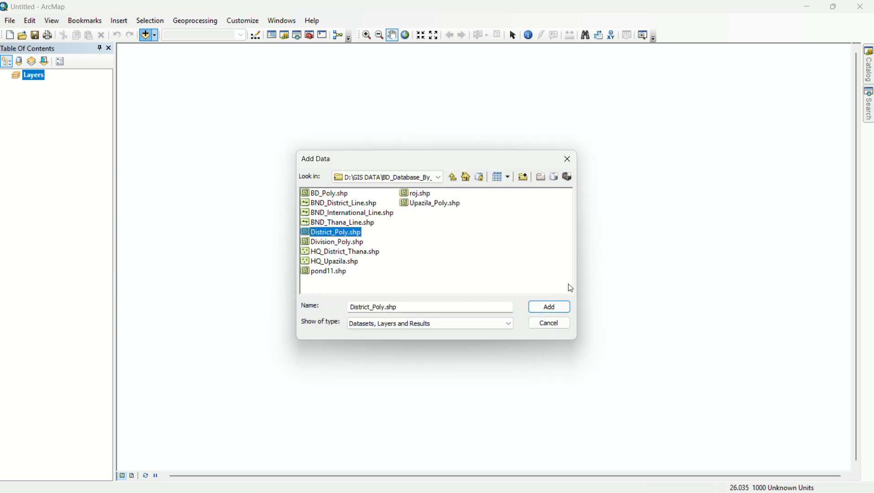
click(550, 308)
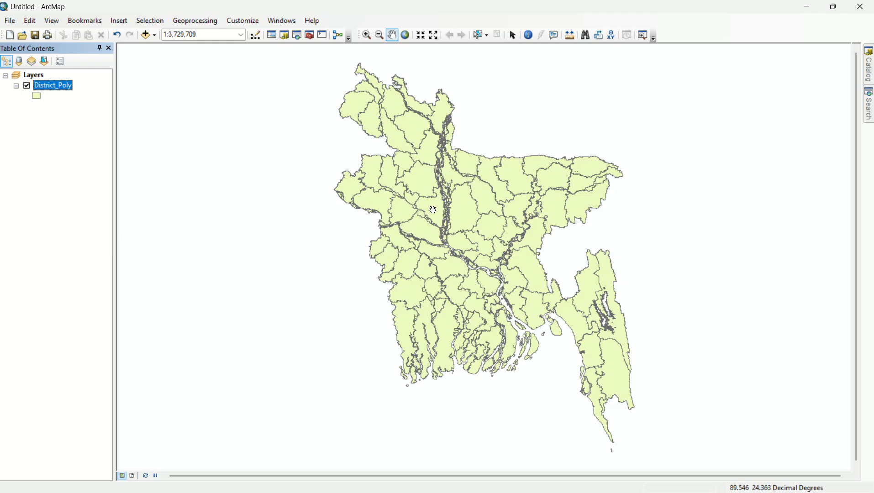
Step: Add BND_International_Line.shp to the map from the connected BD database folder in the Catalog
click(870, 78)
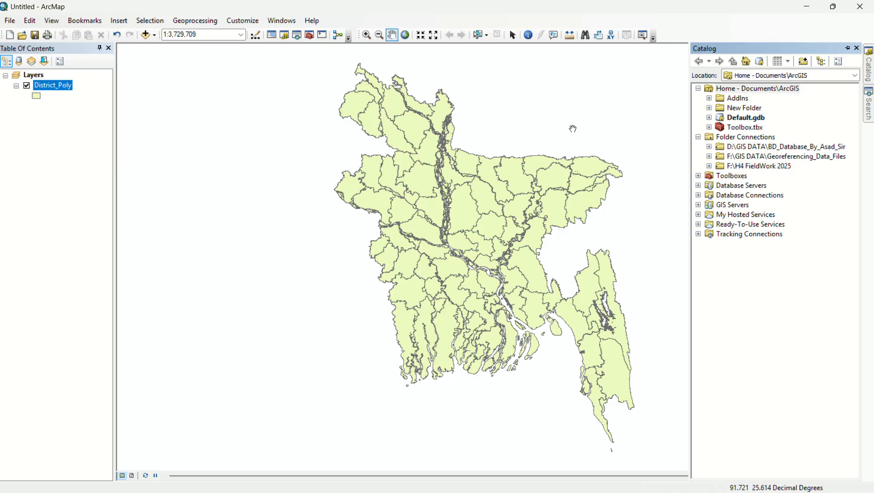
click(709, 147)
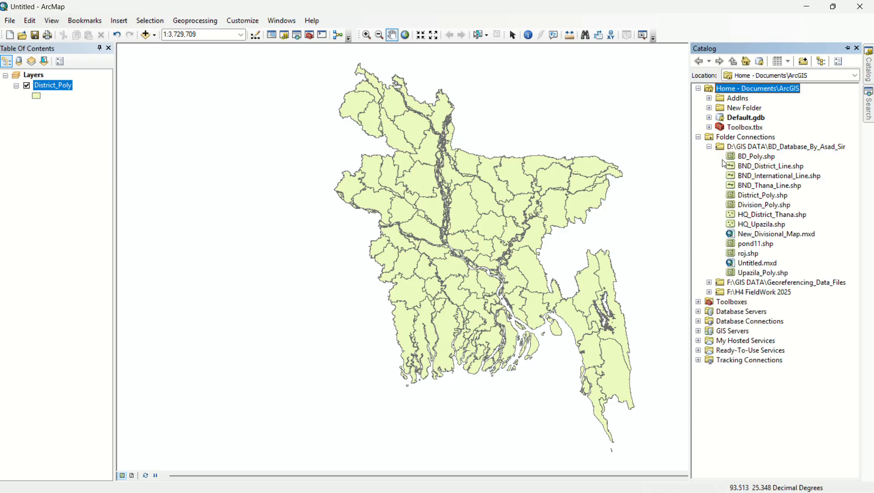
click(765, 178)
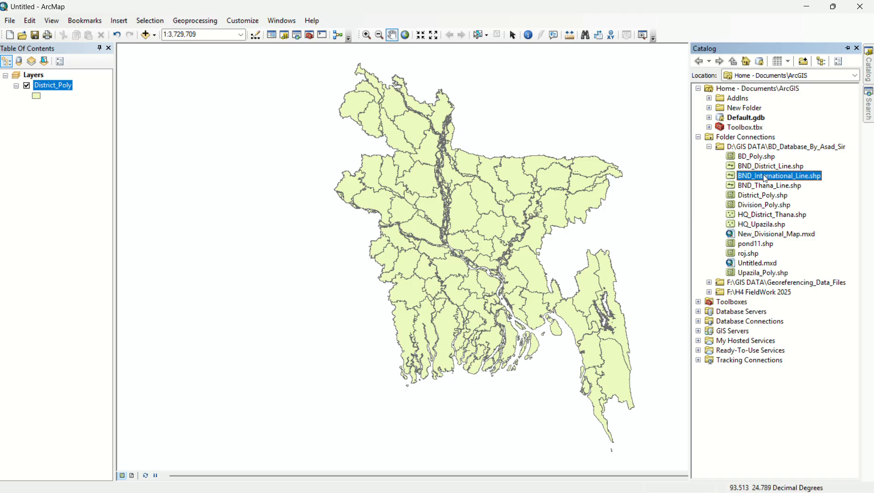
drag(765, 178, 510, 219)
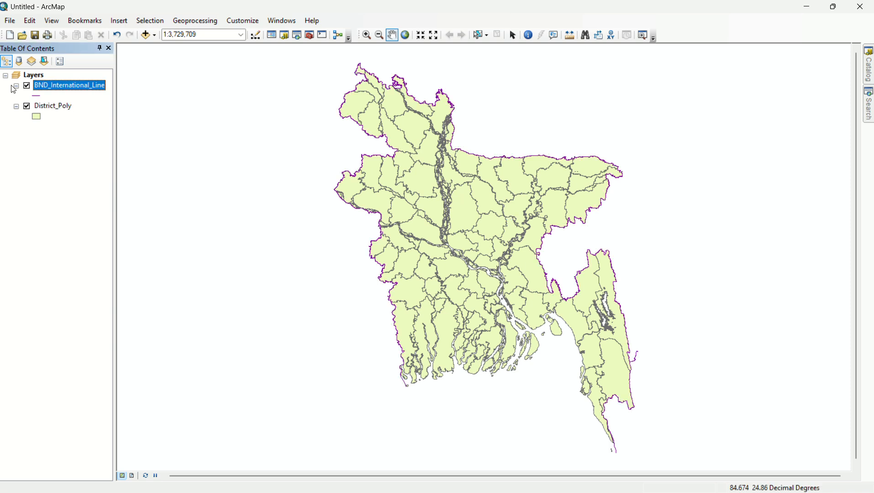
Step: Style the BND_International_Line layer with the "Boundary, National" symbol in red at a width of 3
click(40, 95)
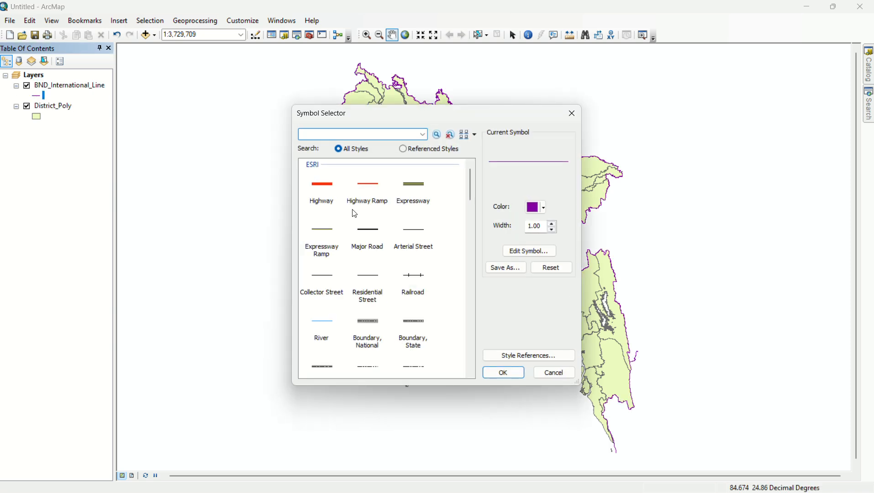
click(374, 324)
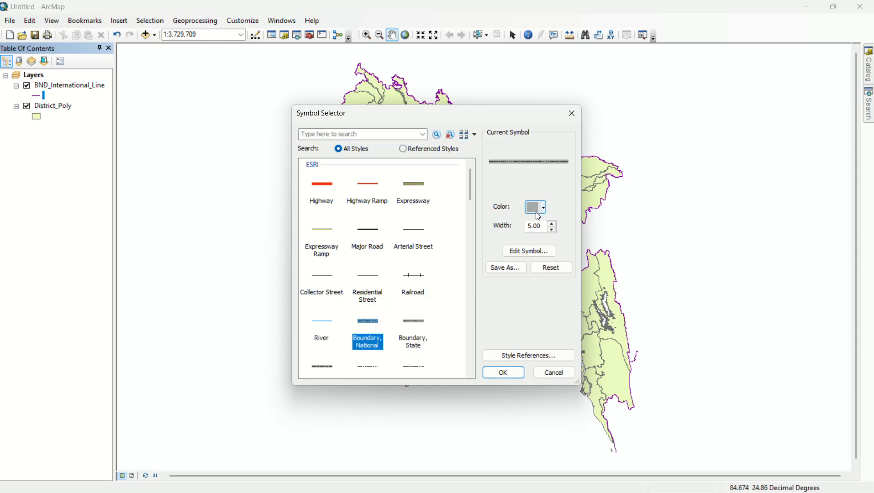
click(536, 212)
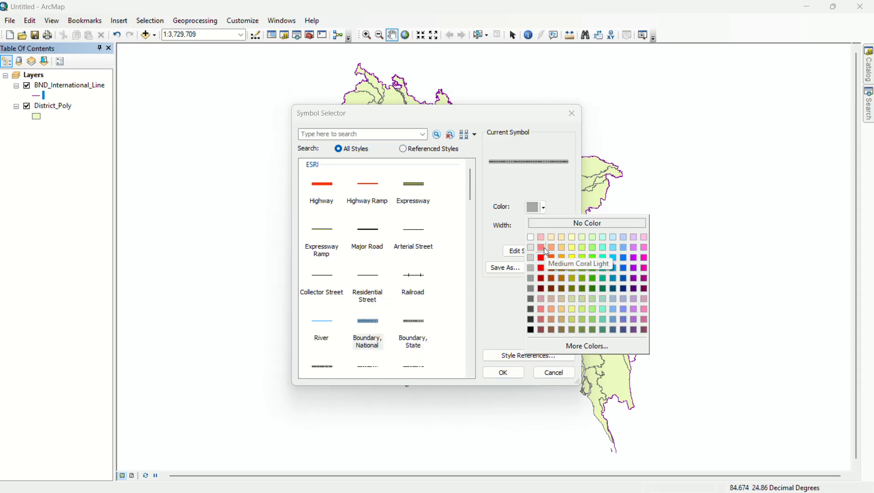
click(562, 248)
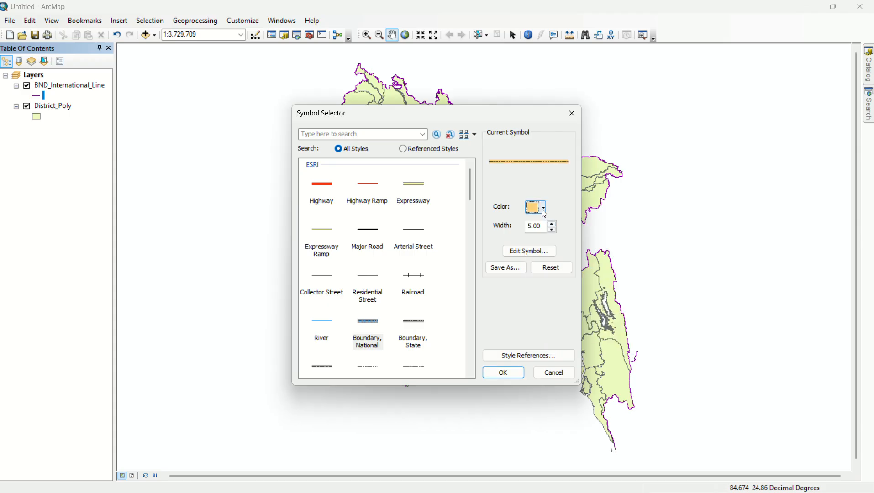
click(541, 209)
click(541, 257)
double_click(551, 230)
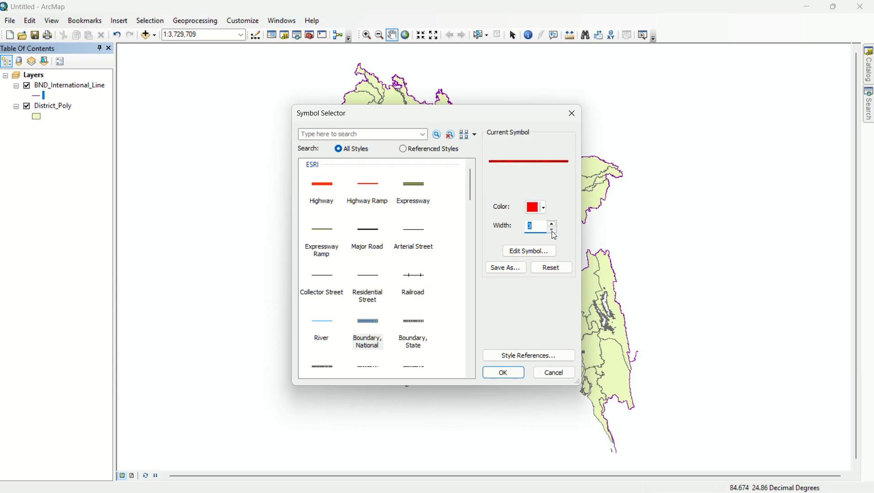
click(509, 371)
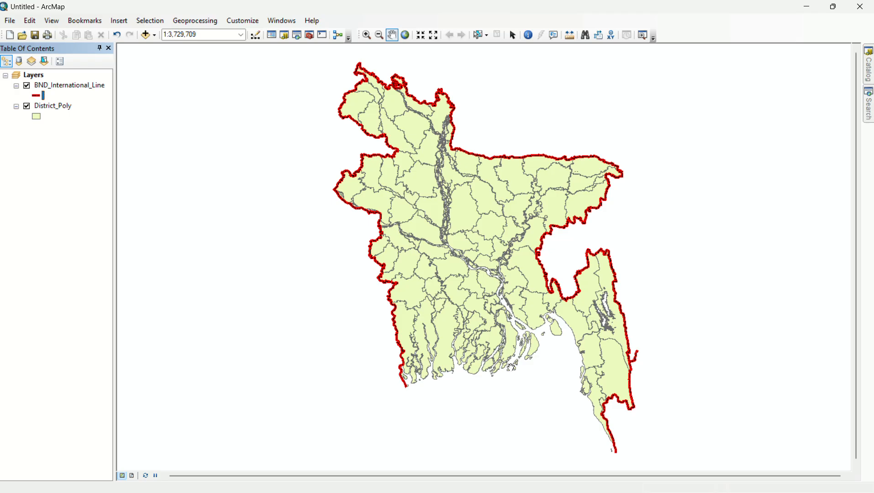
click(67, 111)
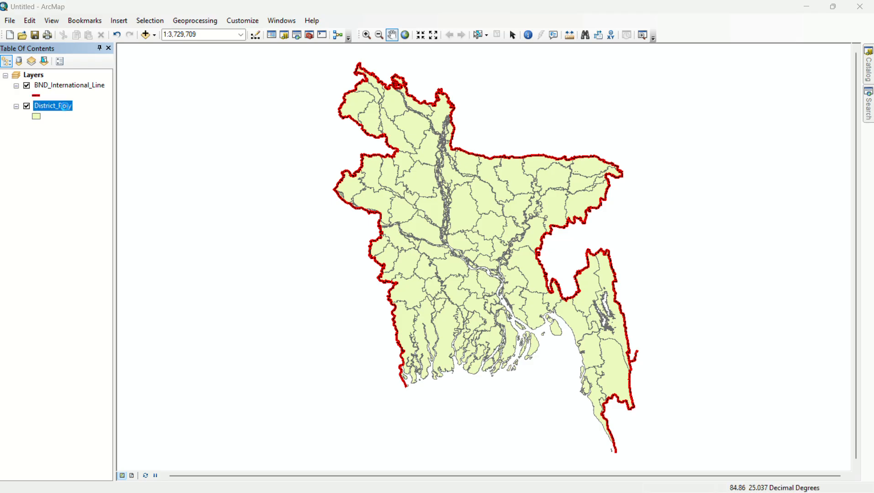
double_click(67, 111)
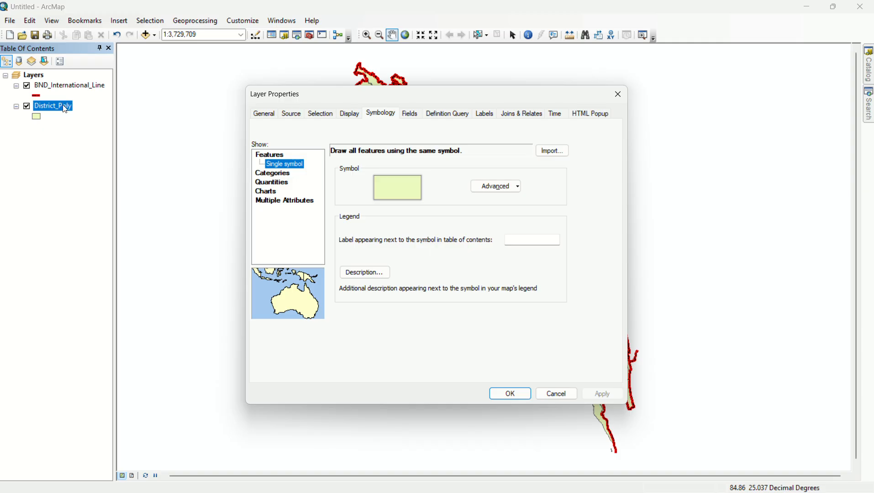
click(617, 94)
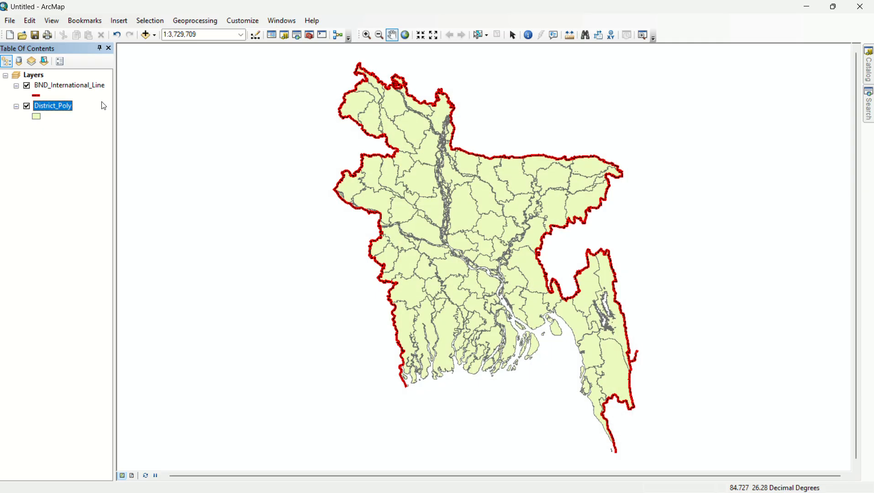
Step: Set the District_Poly layer's symbology to unique-value categories based on the DISTRICT field
right_click(62, 108)
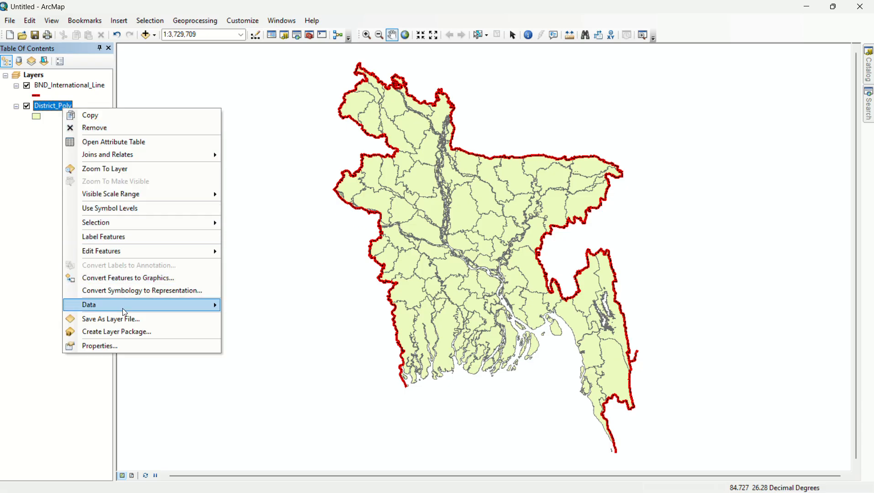
click(116, 337)
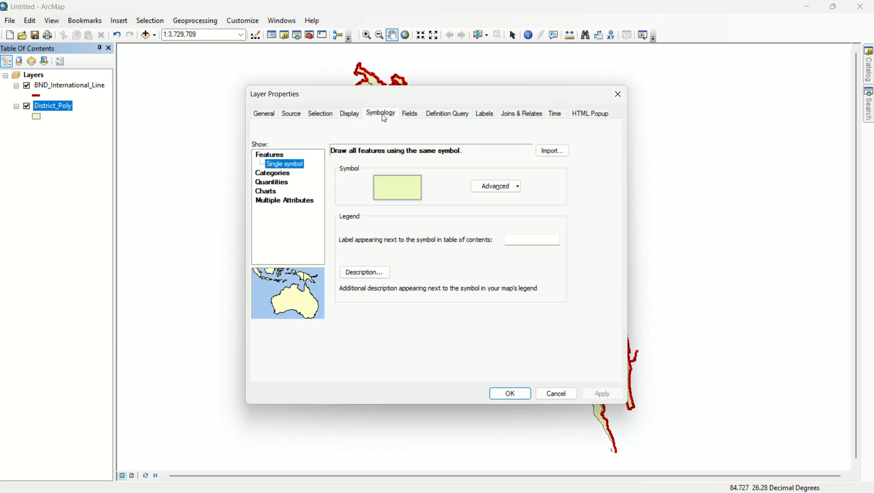
click(277, 174)
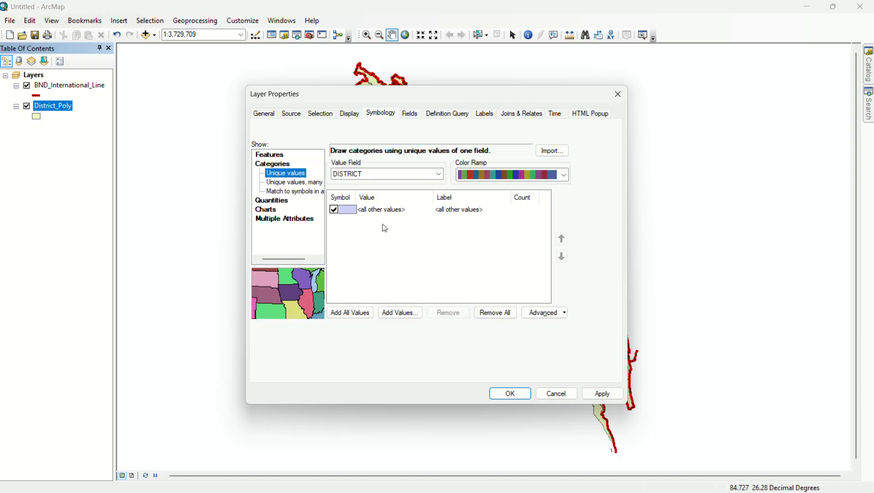
Step: Apply the Yellow fill symbol to the "all other values" category of the District_Poly layer
double_click(352, 211)
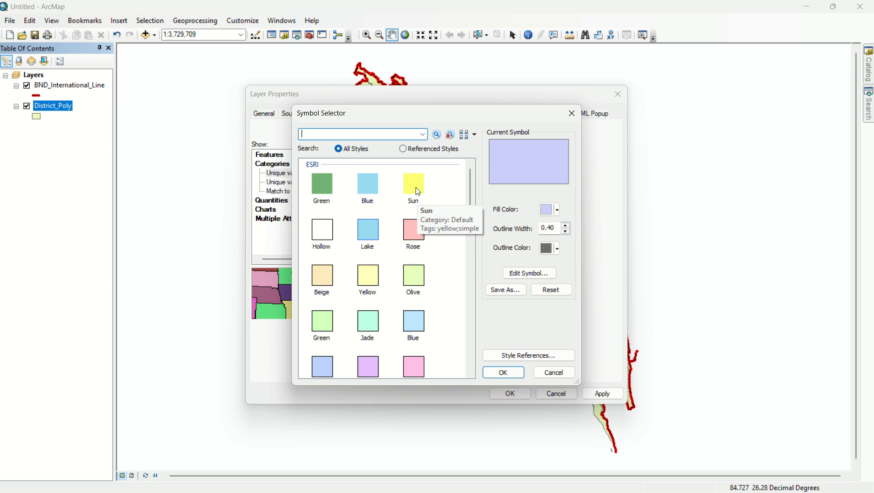
scroll(418, 191, down, 1)
click(368, 221)
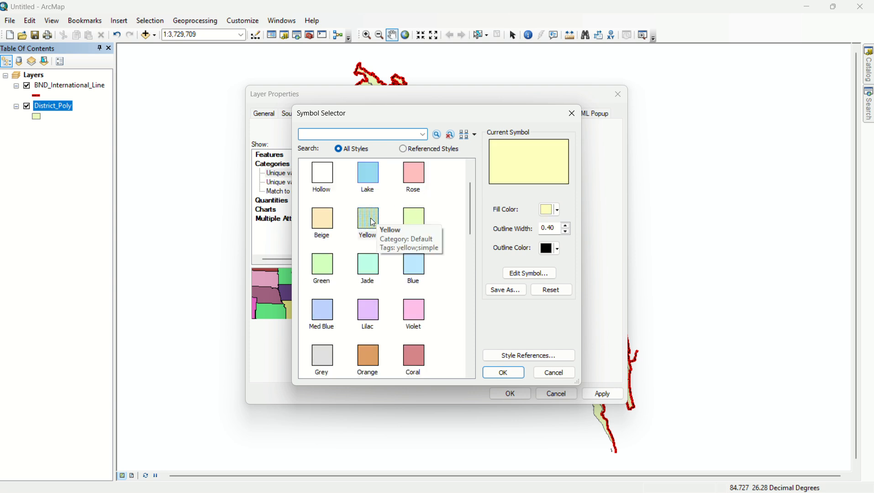
click(504, 373)
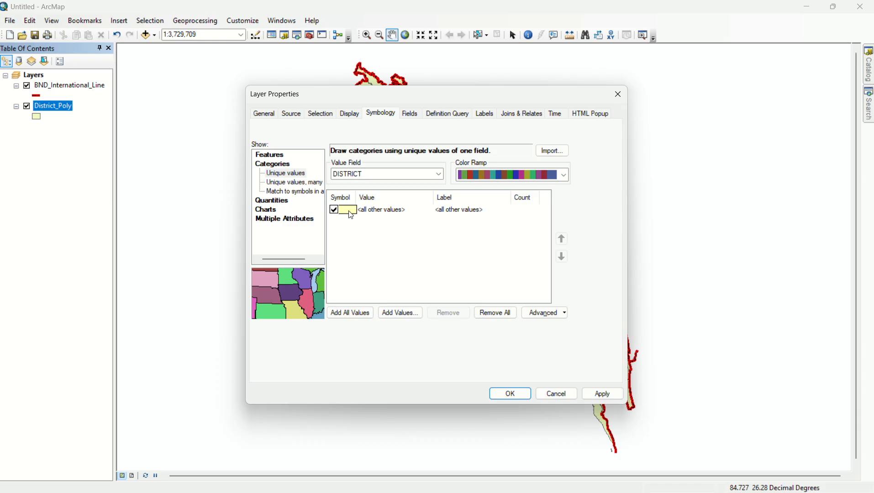
Step: Add the Rajshahi district as a separate value in the District_Poly symbology categories
click(406, 314)
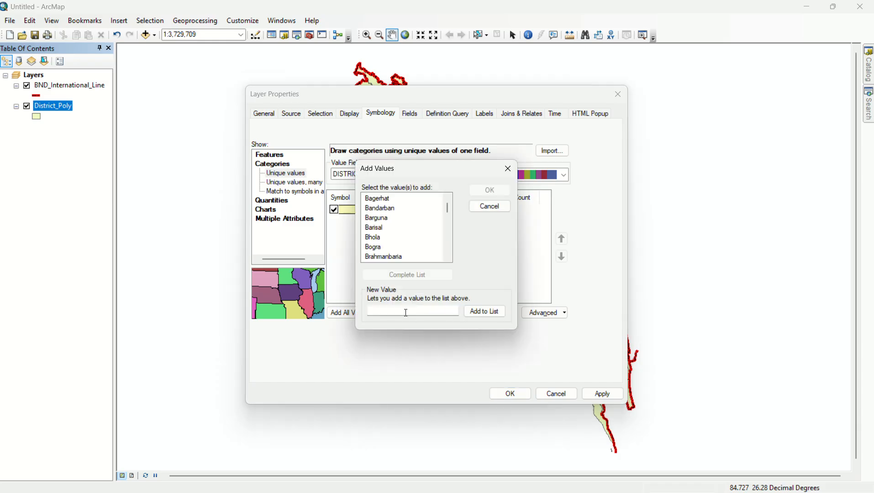
drag(448, 211, 449, 244)
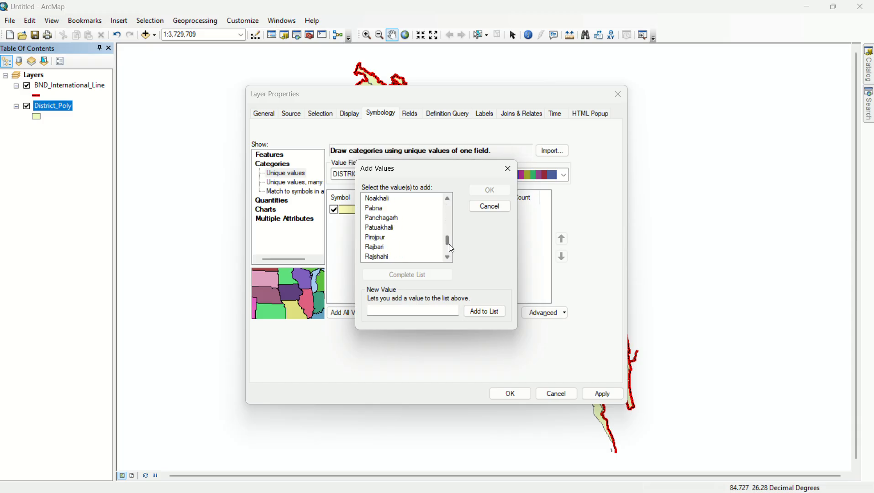
click(387, 257)
click(509, 197)
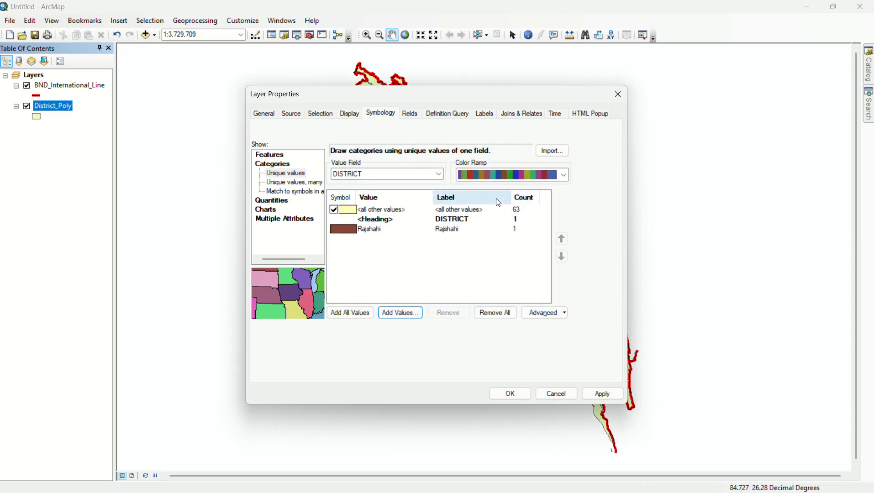
Step: Apply the Green fill symbol to the Rajshahi category and commit the District_Poly symbology changes
click(343, 231)
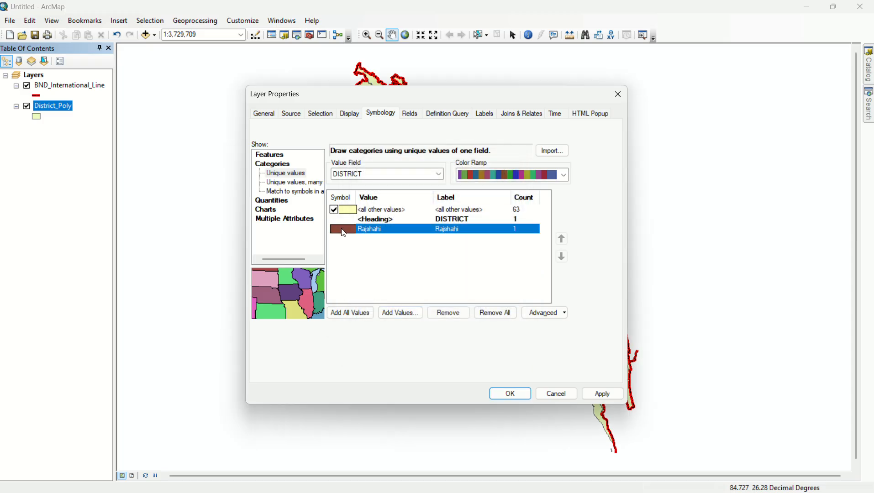
double_click(344, 232)
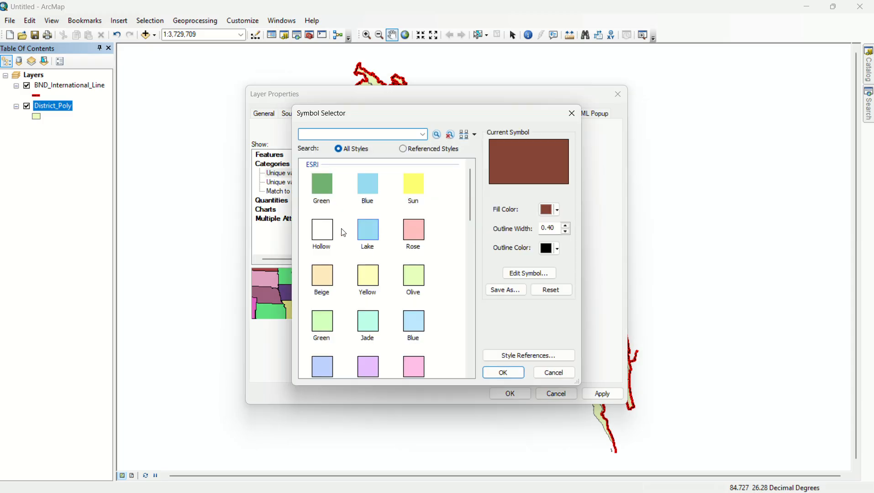
click(320, 189)
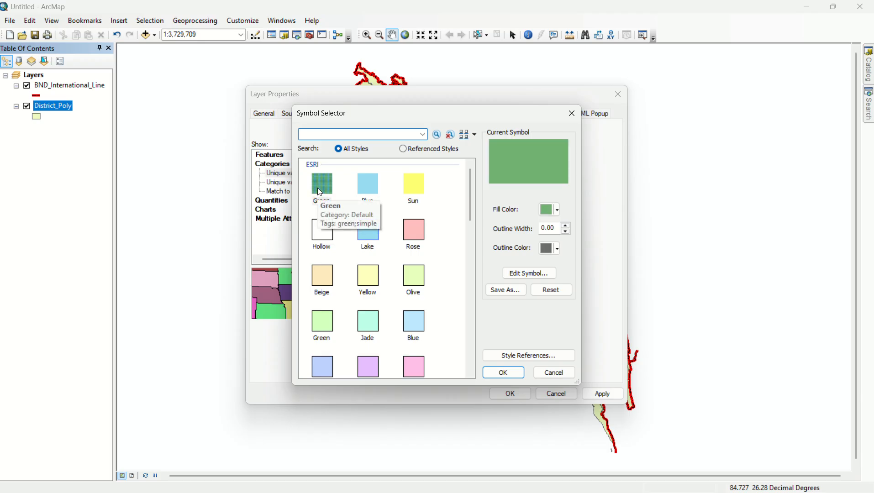
click(512, 381)
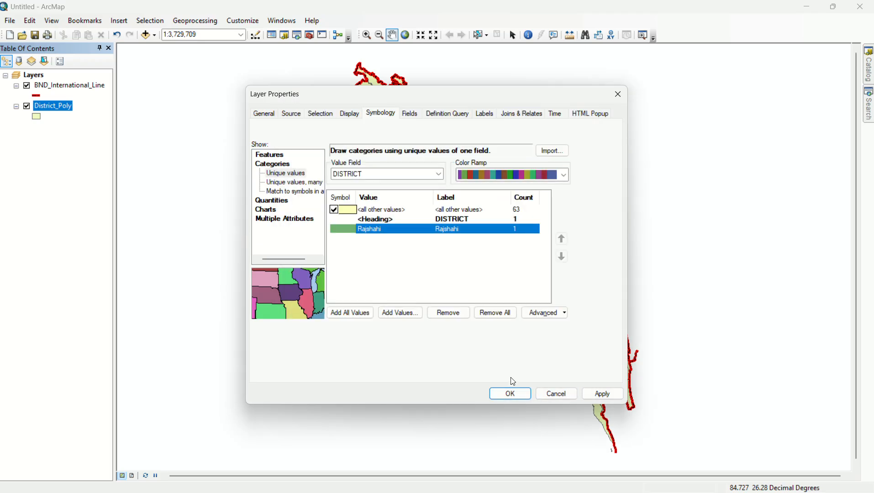
click(590, 397)
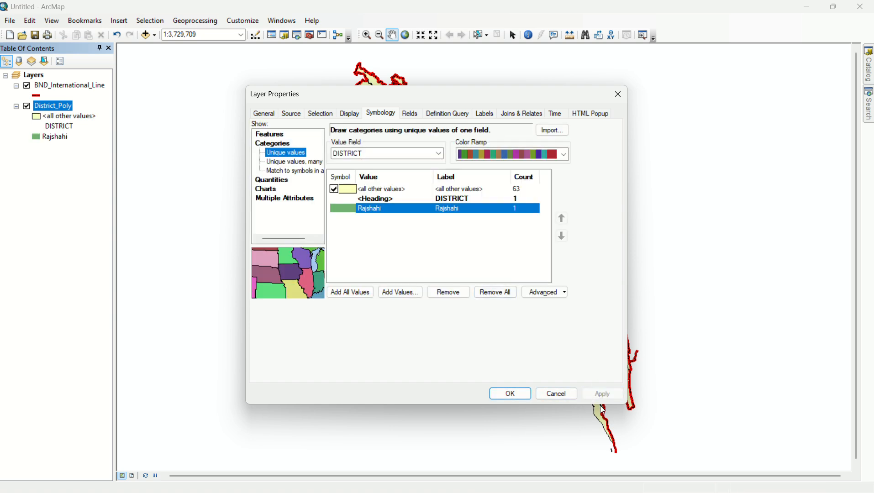
click(523, 395)
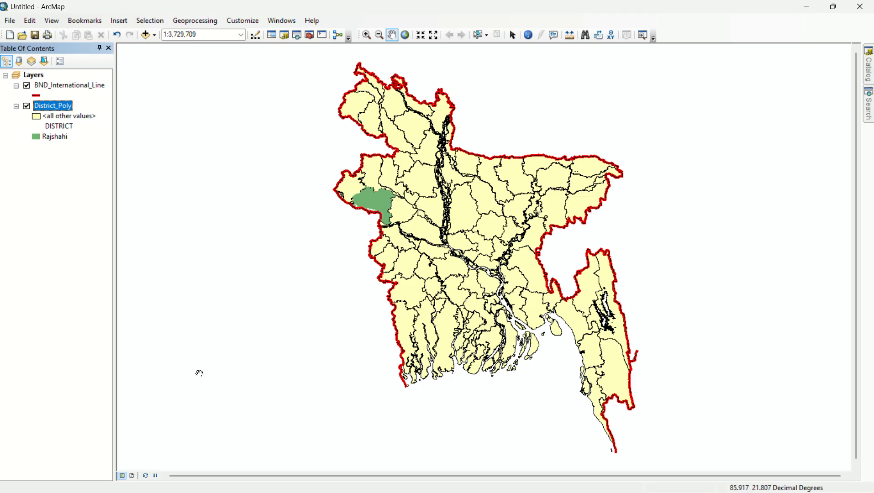
Step: Switch to the page layout view and enlarge the map within its data frame to a scale of 1:3,597,678
click(133, 477)
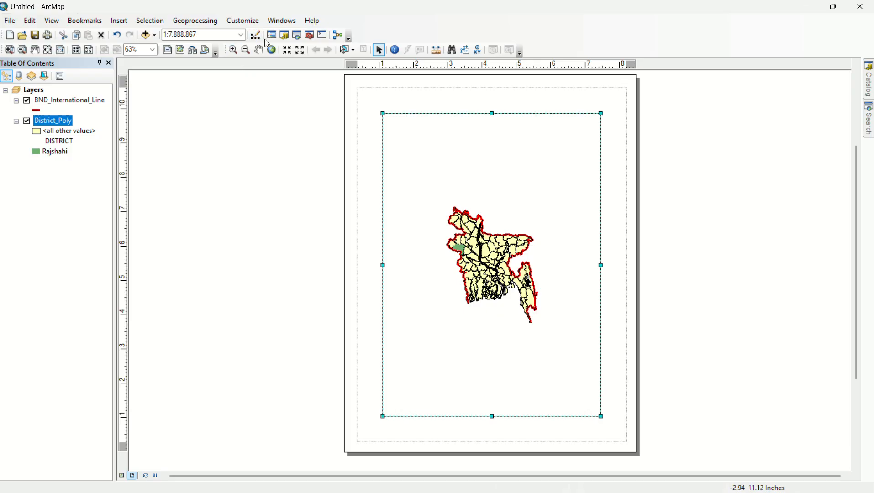
click(276, 56)
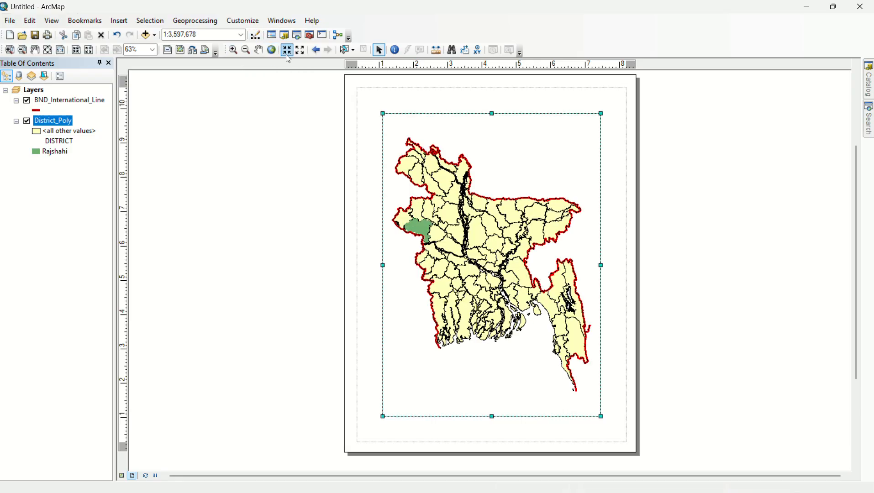
Step: Insert a map title reading "Bangladesh" and copy its text for reuse
click(121, 26)
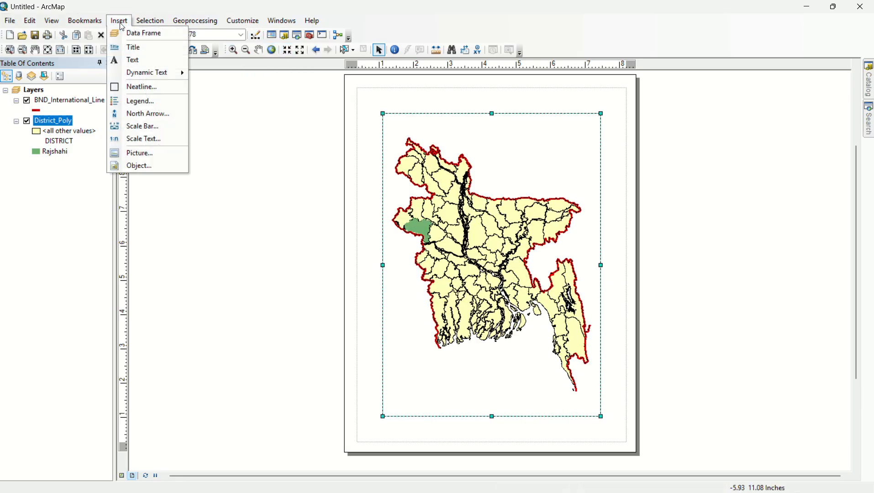
click(142, 47)
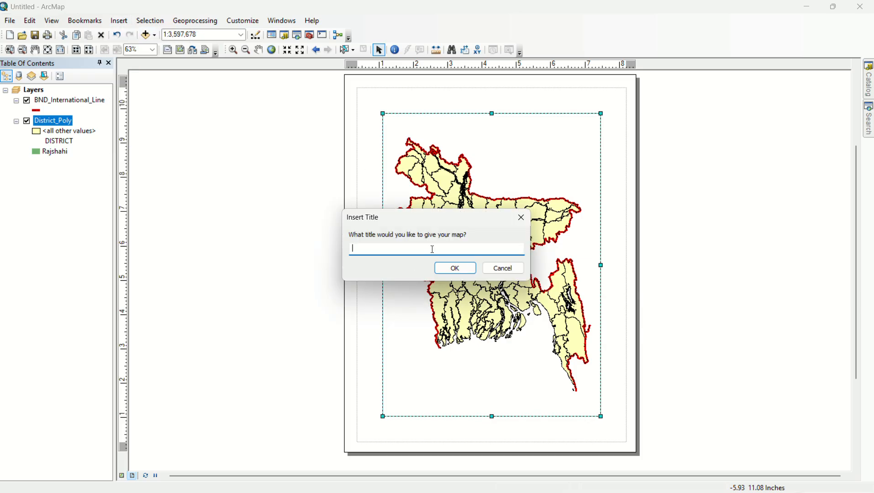
text(Bangladesh)
key(ctrl+a)
key(ctrl+c)
click(455, 267)
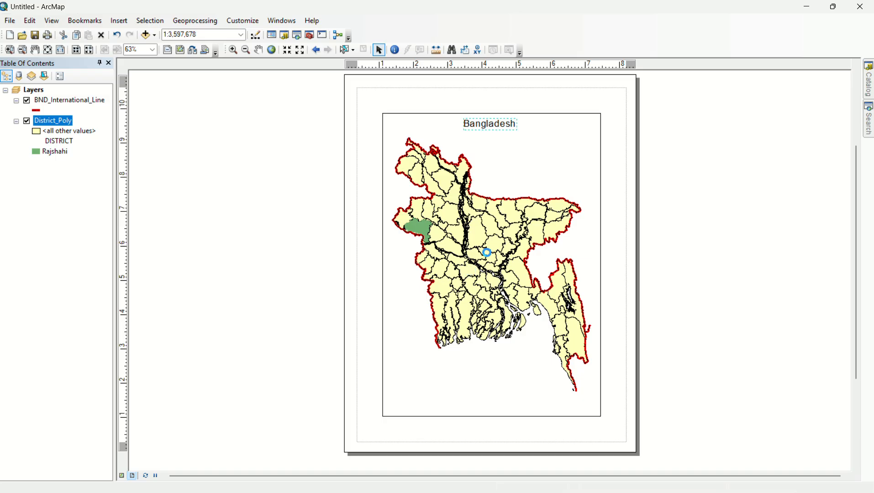
Step: Replace the title's dynamic text with "Bangladesh" and style it with the Map Title E-Size symbol in bold Times New Roman
double_click(499, 125)
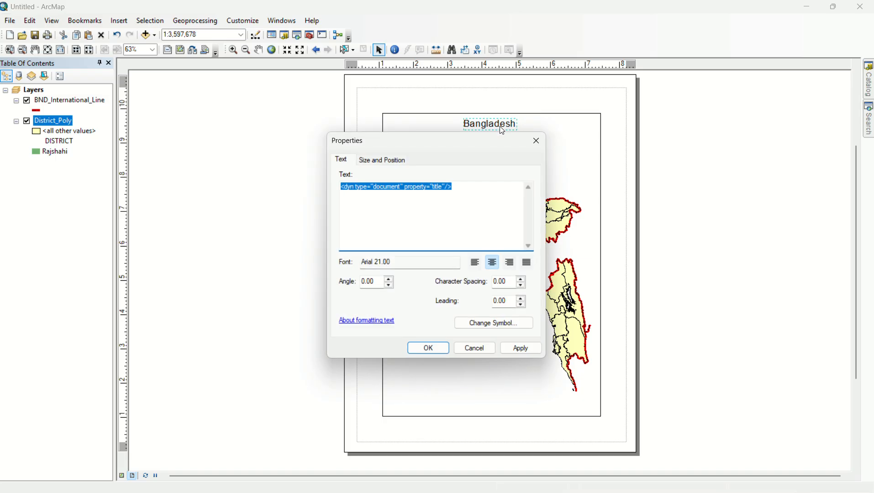
key(ctrl+v)
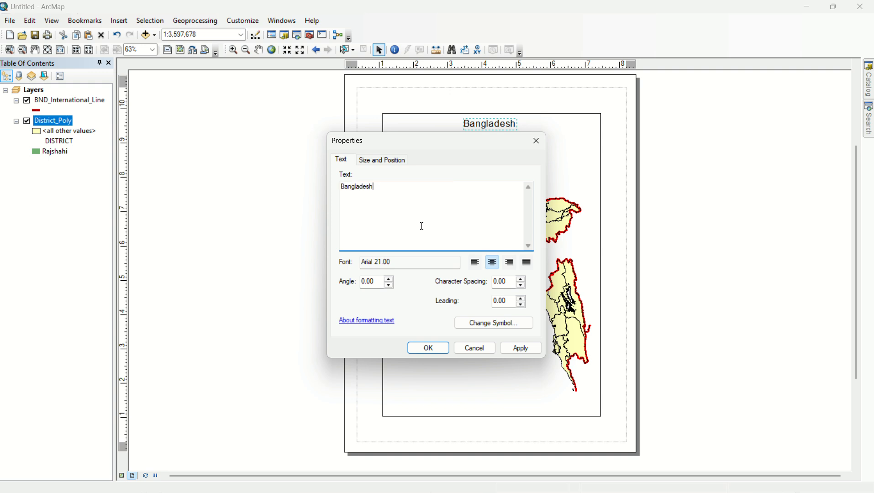
click(495, 327)
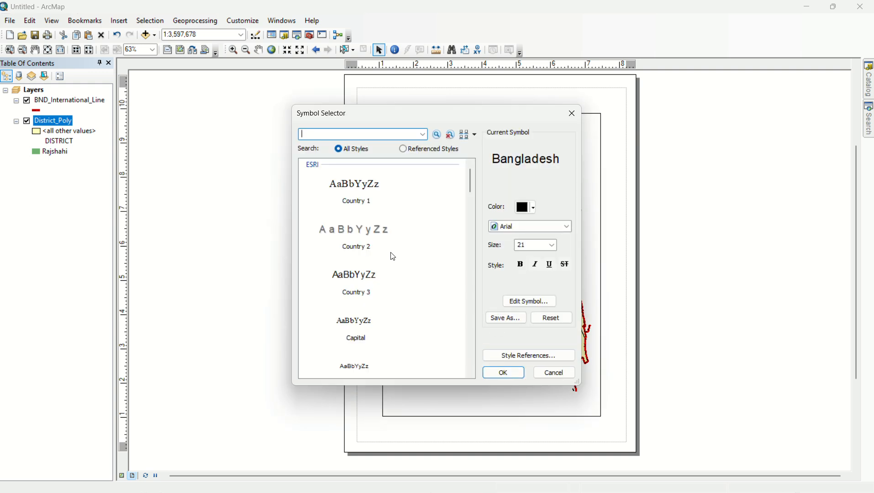
scroll(390, 273, down, 3)
scroll(389, 272, down, 10)
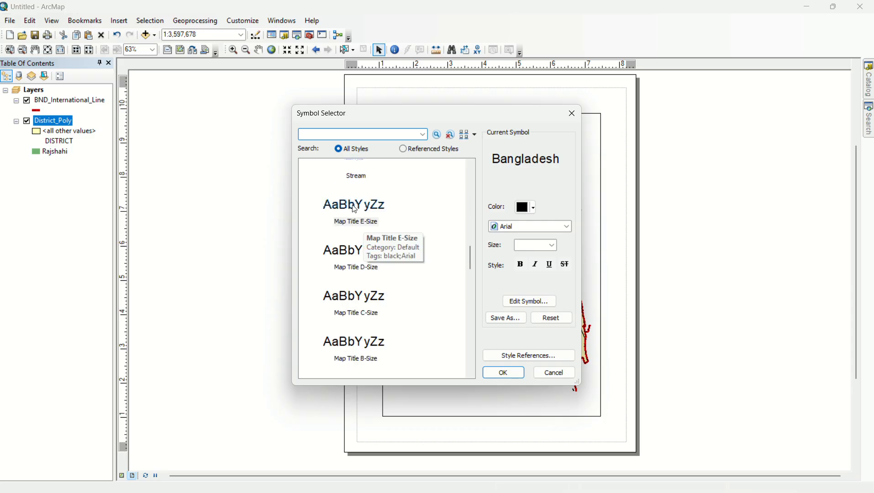
click(355, 211)
click(549, 227)
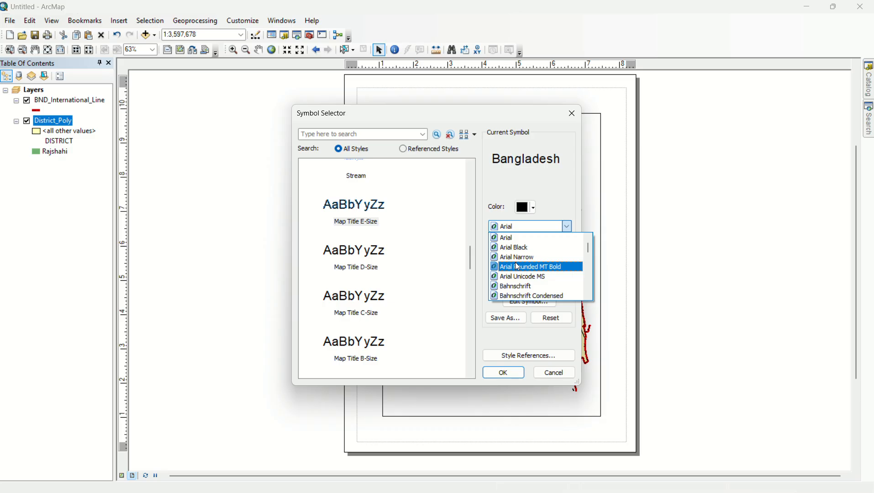
click(511, 237)
text(Times New Roman)
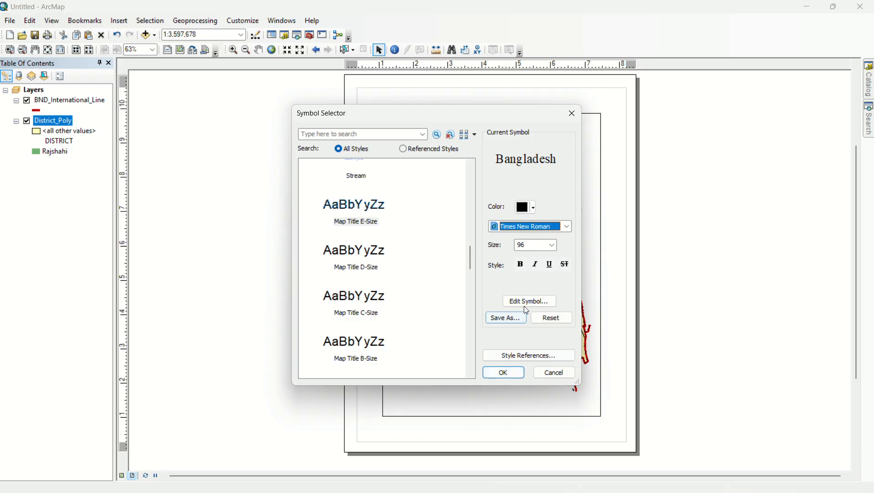
click(520, 264)
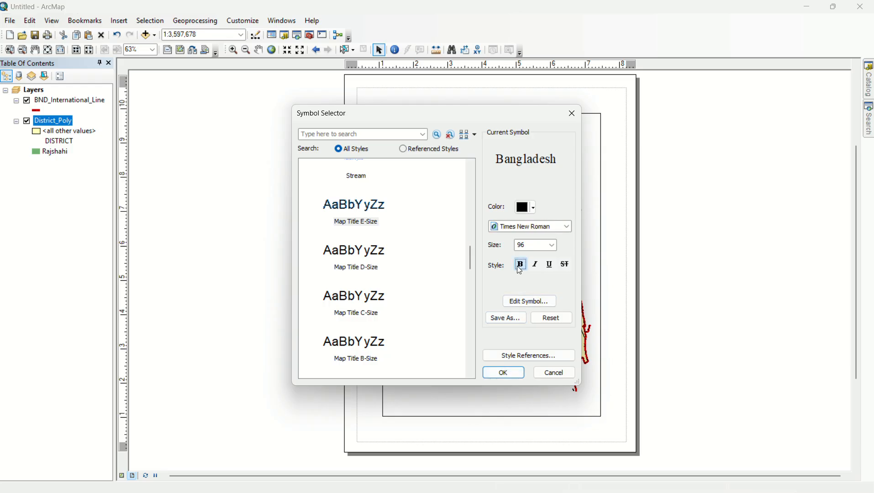
click(498, 374)
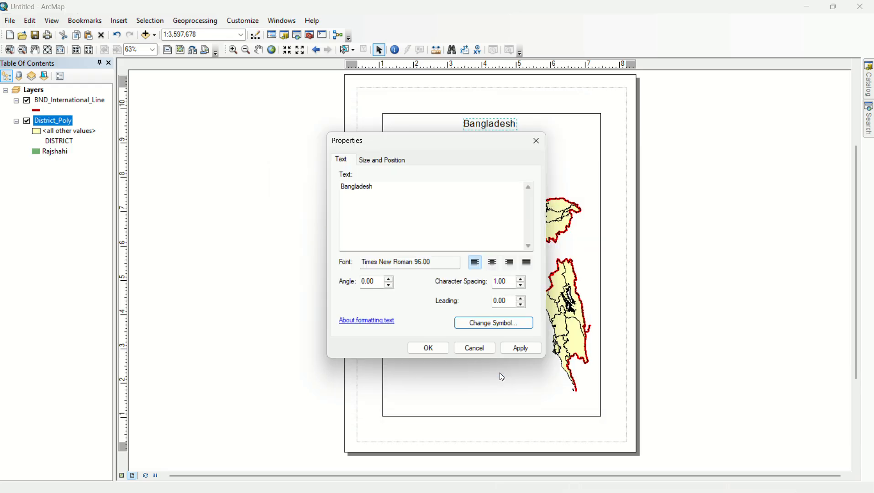
click(507, 349)
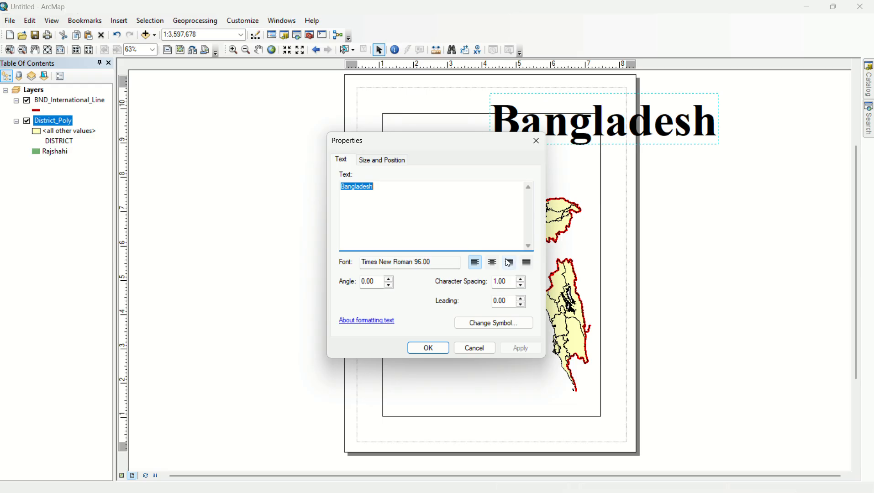
Step: Set the Bangladesh title's font size to 30 and close its properties
click(491, 323)
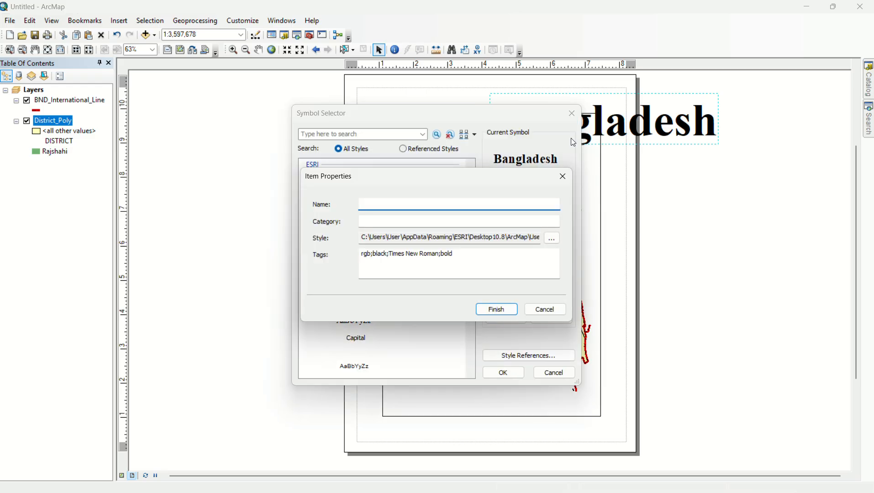
click(563, 179)
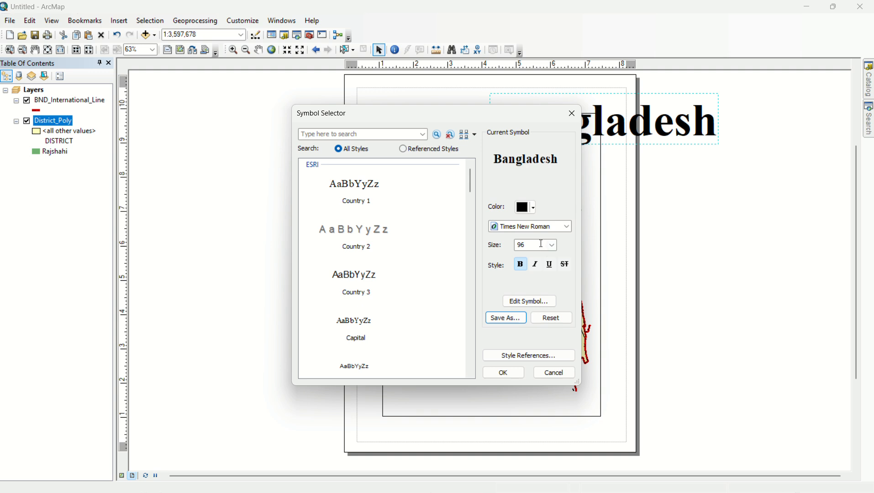
double_click(522, 247)
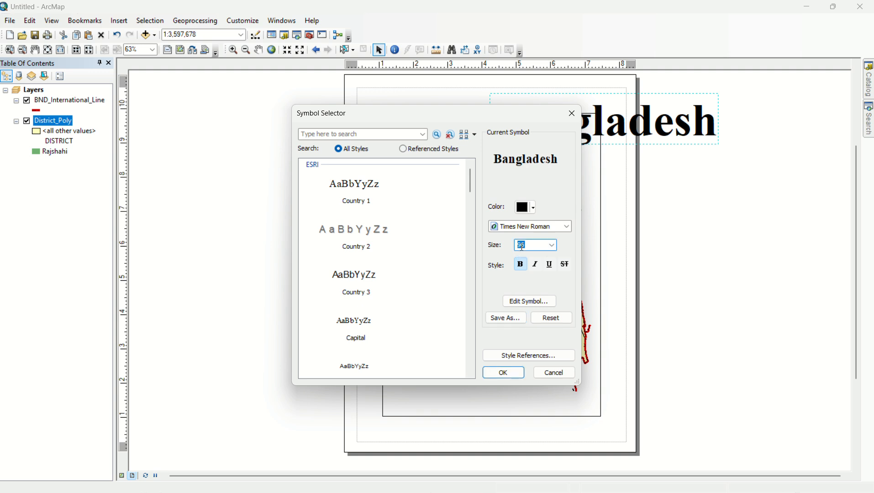
text(30)
click(504, 372)
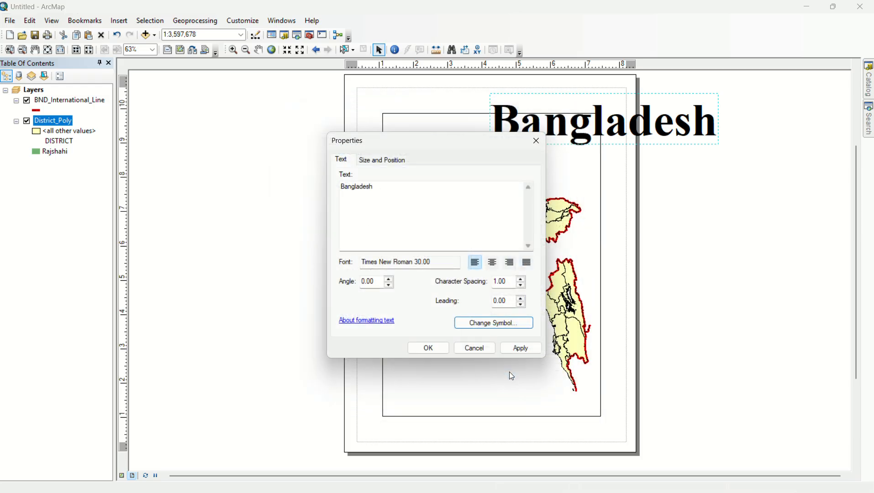
click(520, 349)
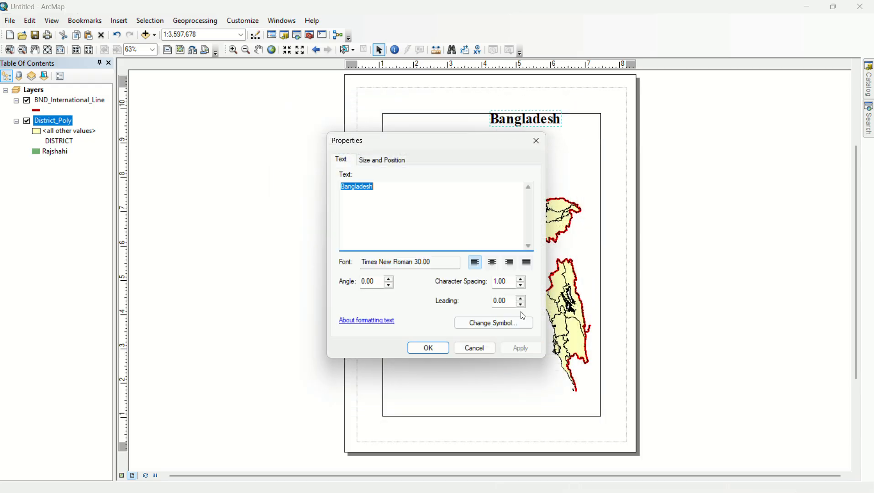
click(537, 141)
Step: Move the Bangladesh title slightly down so it sits inside the data frame, clear of its upper border
click(542, 120)
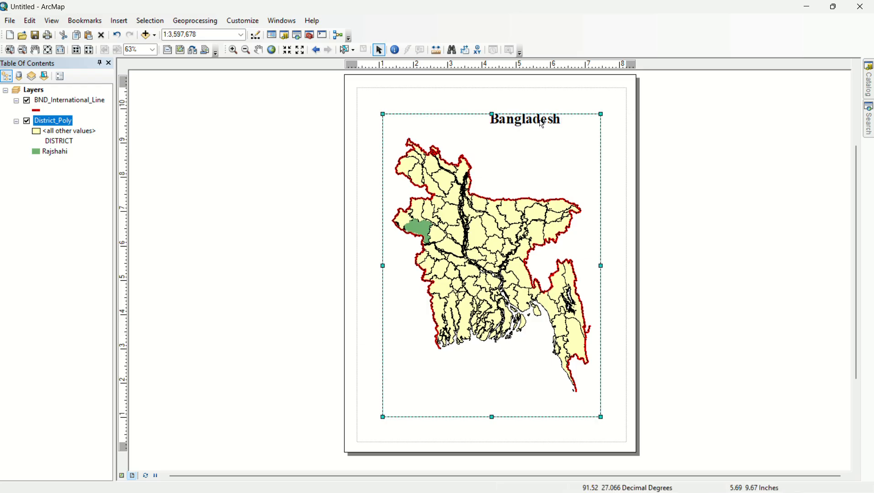
click(535, 122)
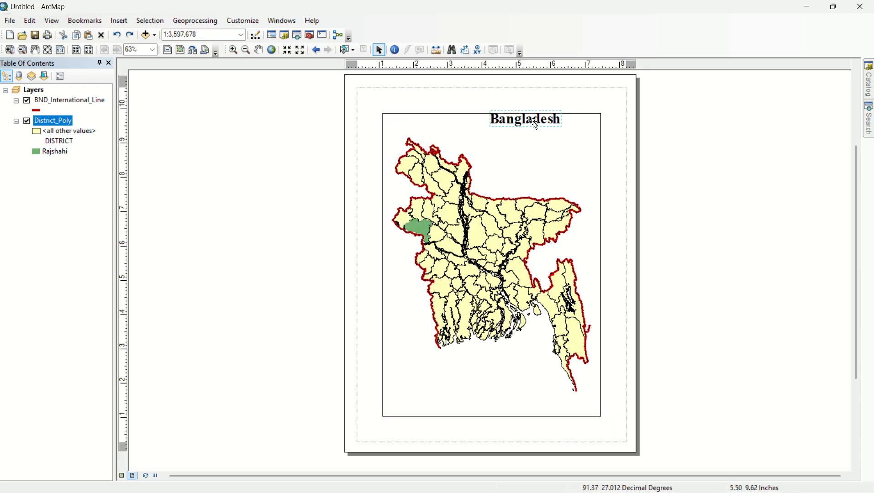
drag(536, 122, 538, 138)
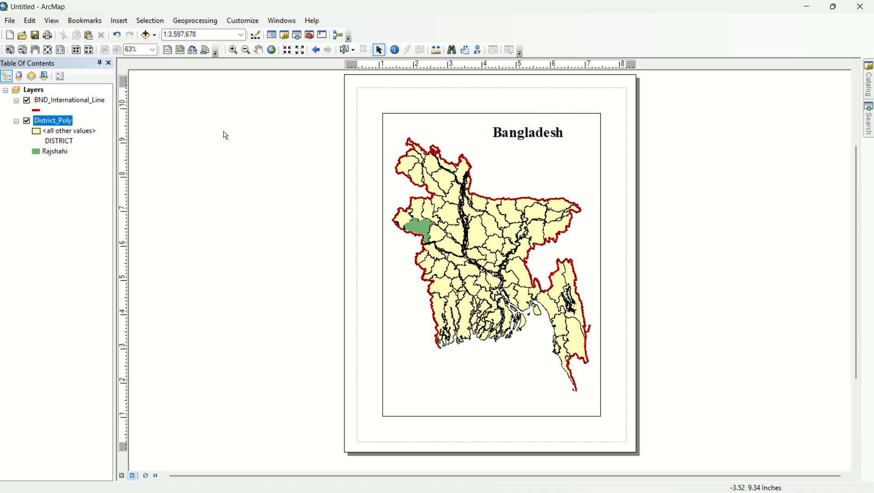
Step: Insert a new text element on the layout and place it just beneath the Bangladesh title
click(120, 21)
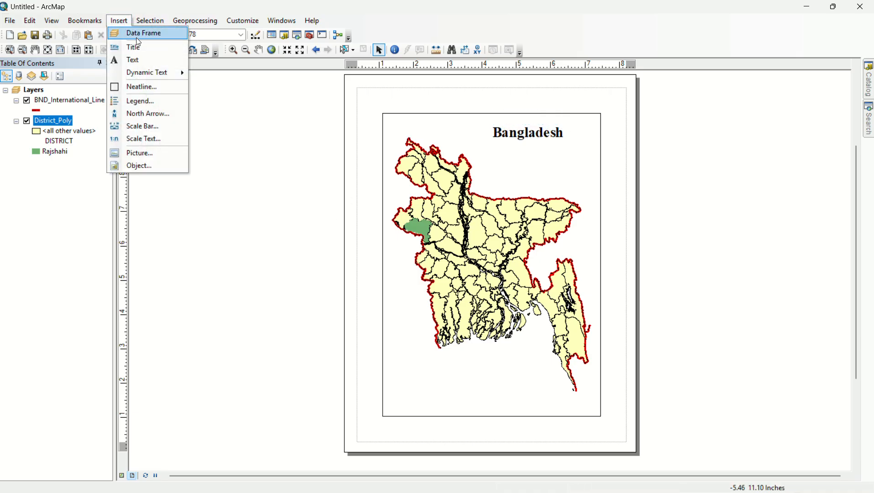
click(136, 36)
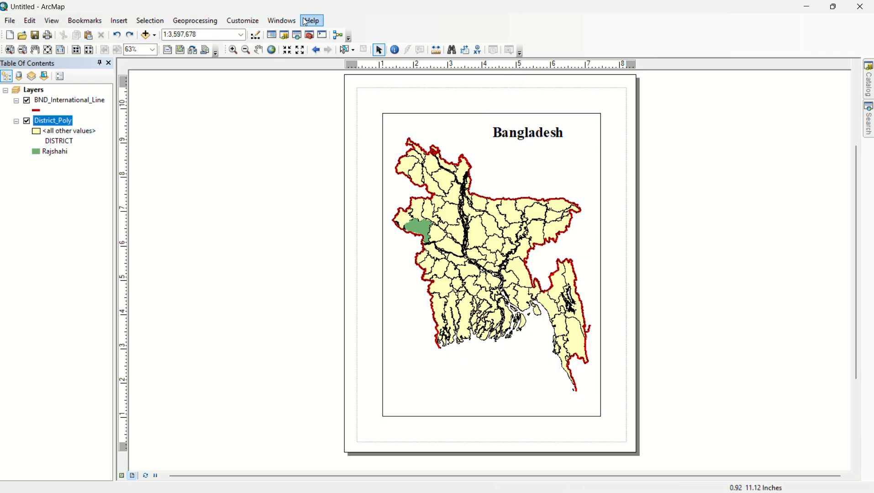
click(120, 21)
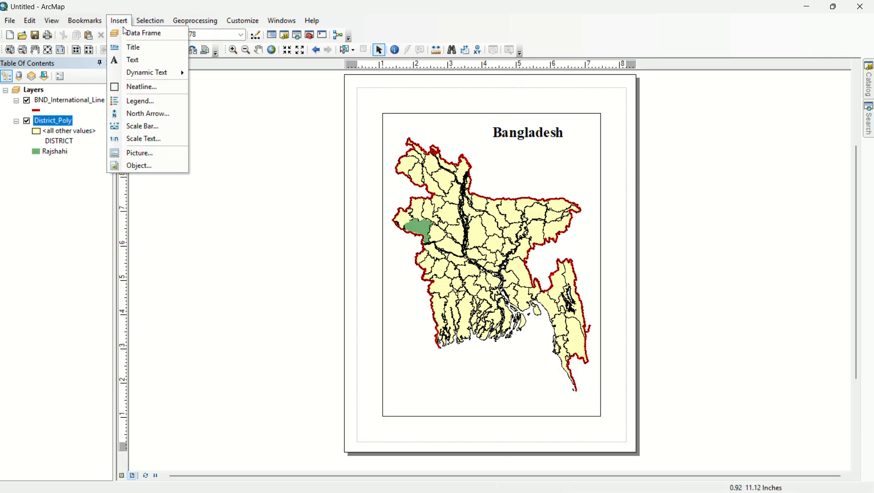
click(133, 56)
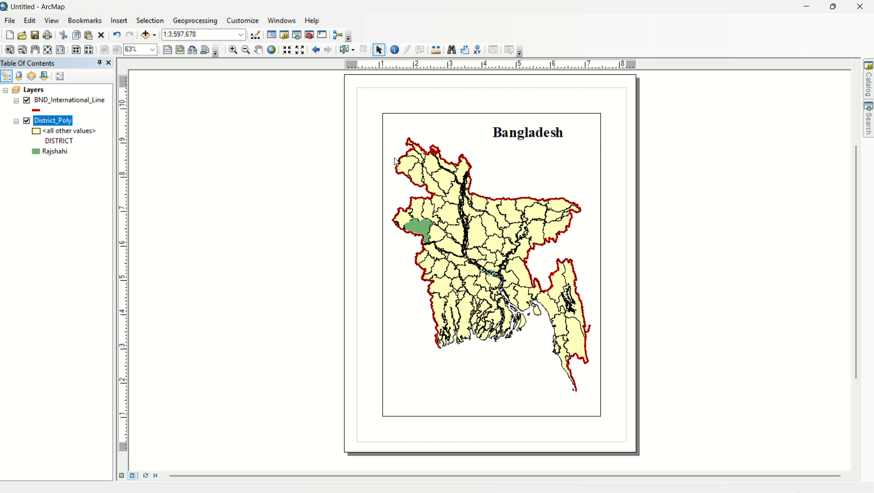
click(490, 273)
key(BackSpace)
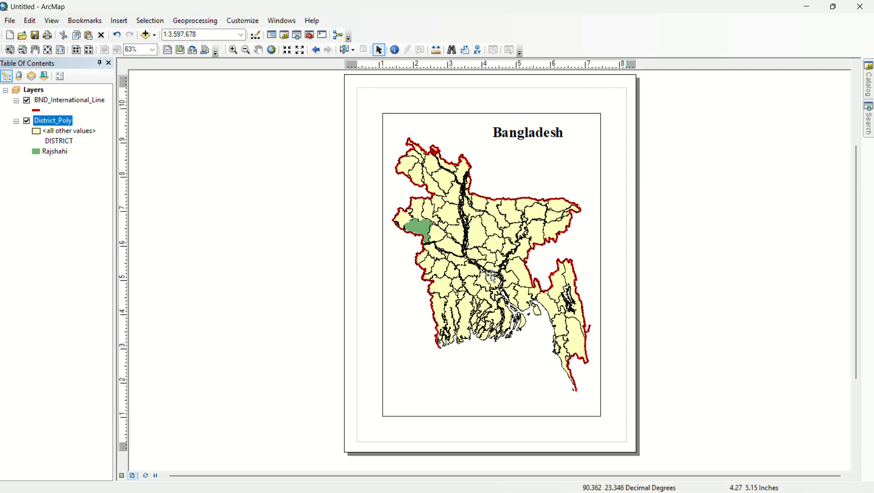
drag(492, 276, 530, 155)
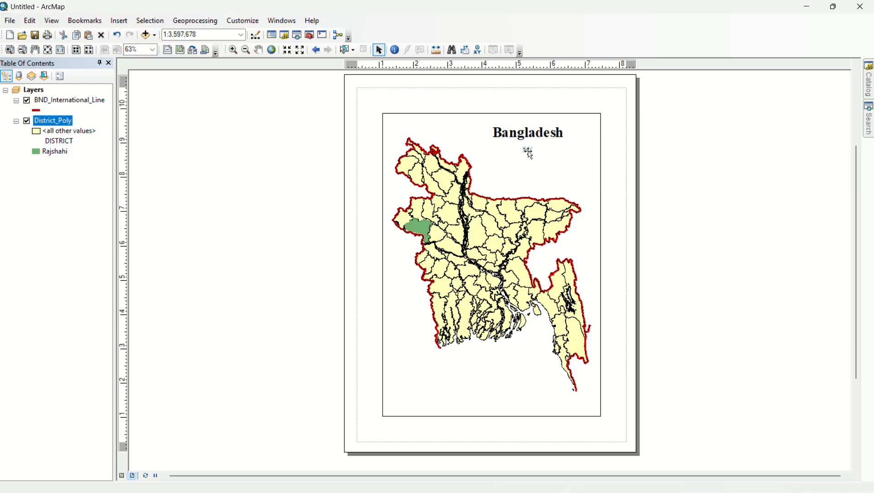
Step: Replace the new text element's wording with "Rajshahi District" and give it the Country 3 symbol
double_click(526, 148)
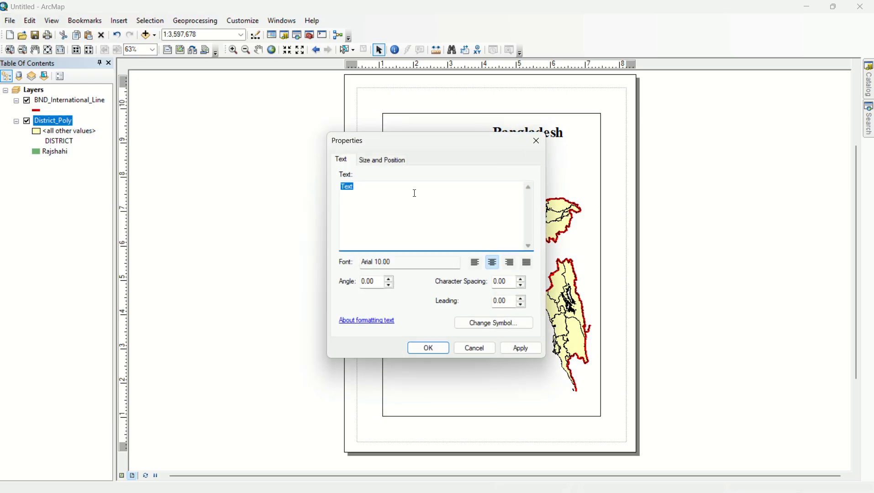
text(Rajshahi District)
click(527, 324)
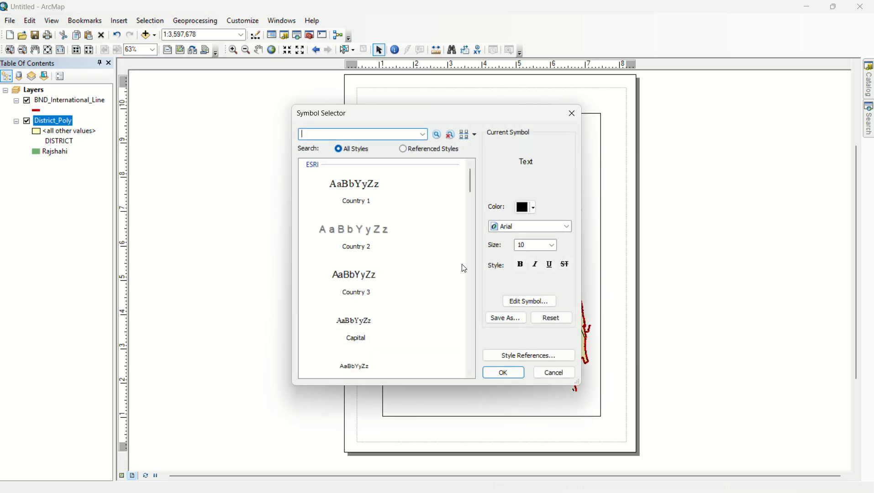
click(357, 279)
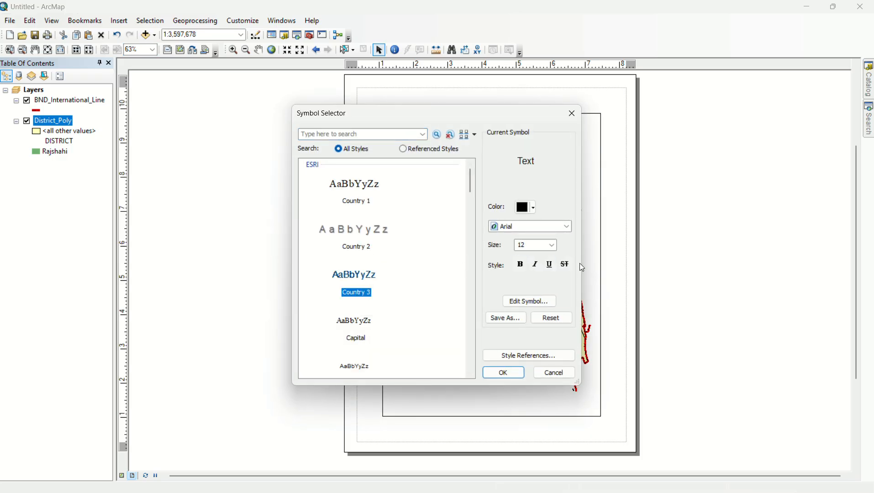
Step: Set the Rajshahi District text to size 18 in bold italic and centre it beneath the Bangladesh title
click(551, 244)
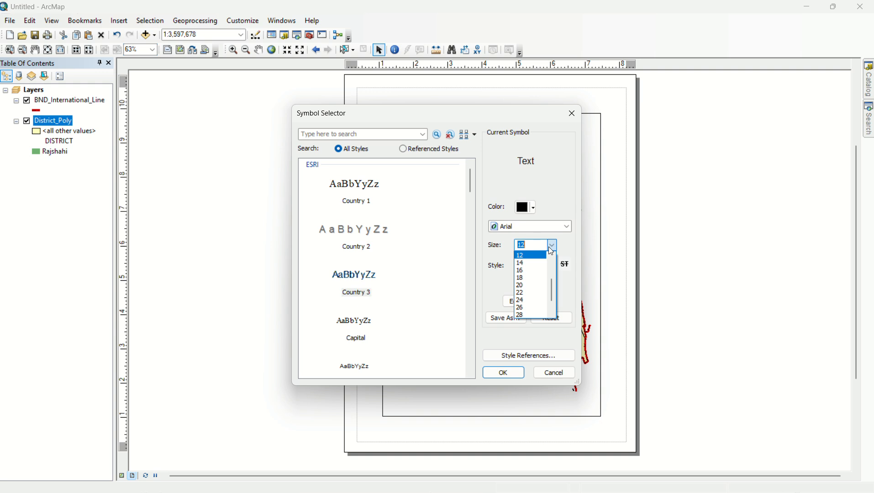
click(520, 292)
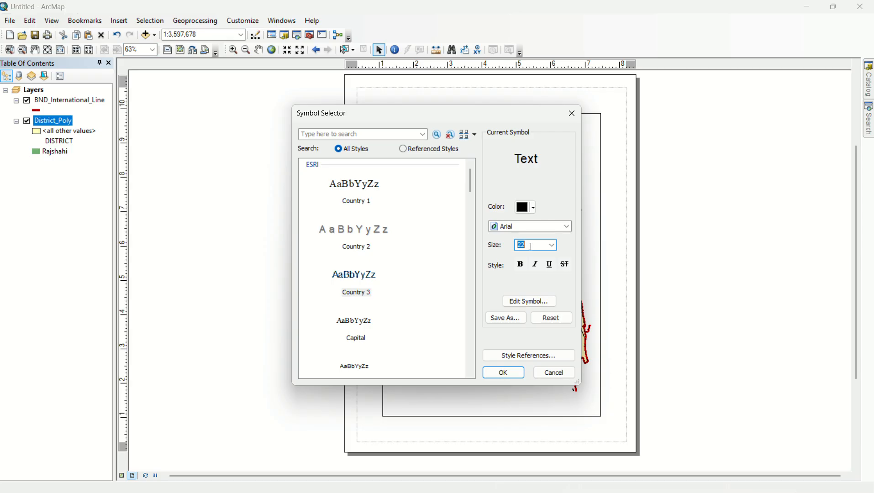
text(18)
click(520, 265)
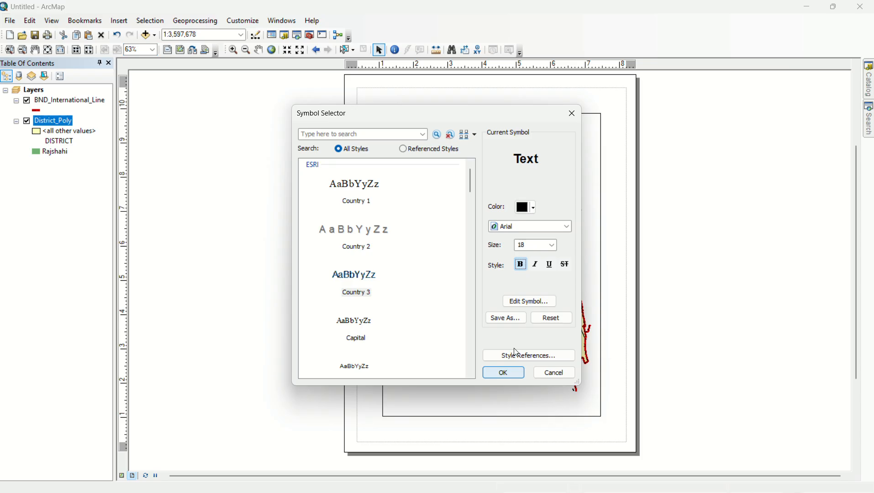
click(536, 266)
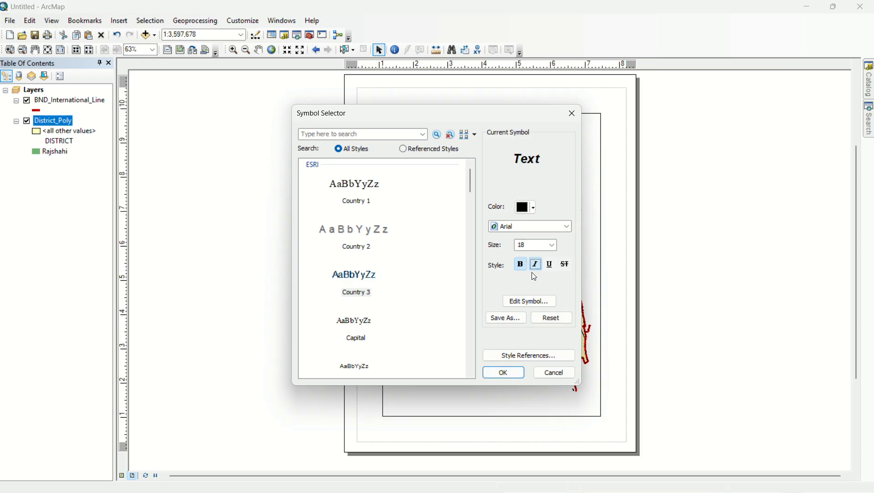
click(506, 373)
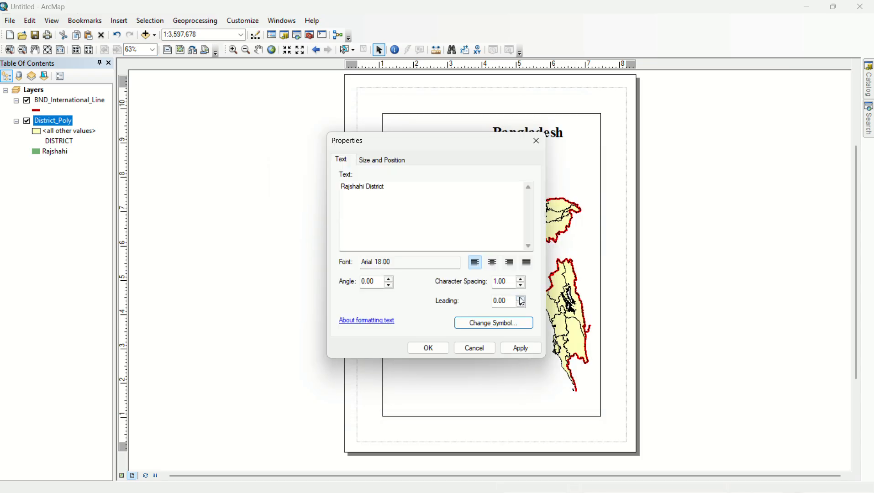
click(521, 348)
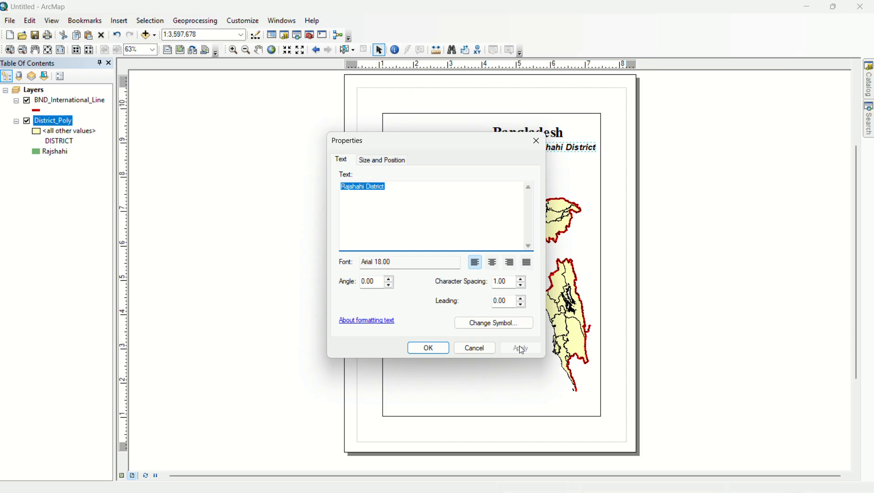
click(538, 141)
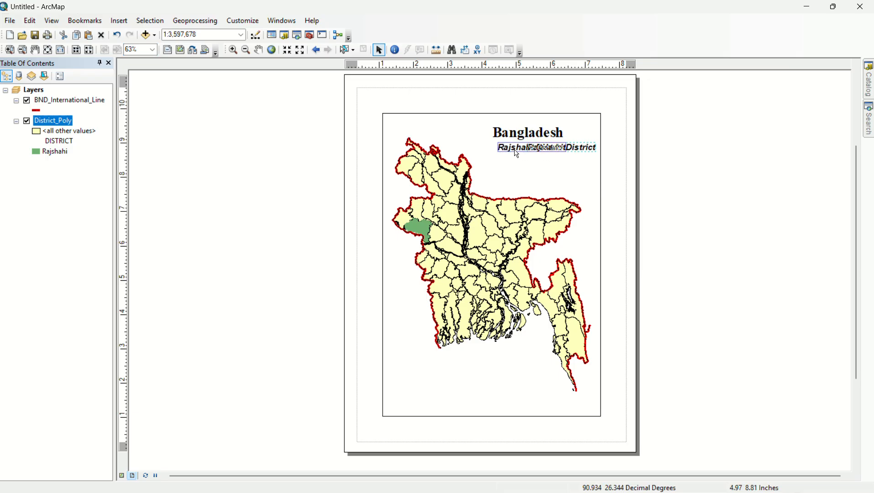
click(581, 168)
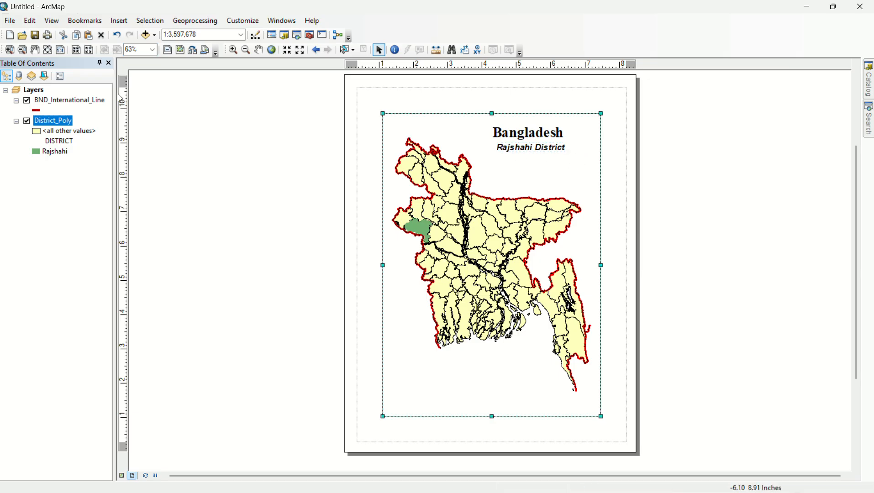
Step: Insert a one-column legend listing BND_International_Line and District_Poly, keeping the default title, frame, patch and spacing settings
click(120, 21)
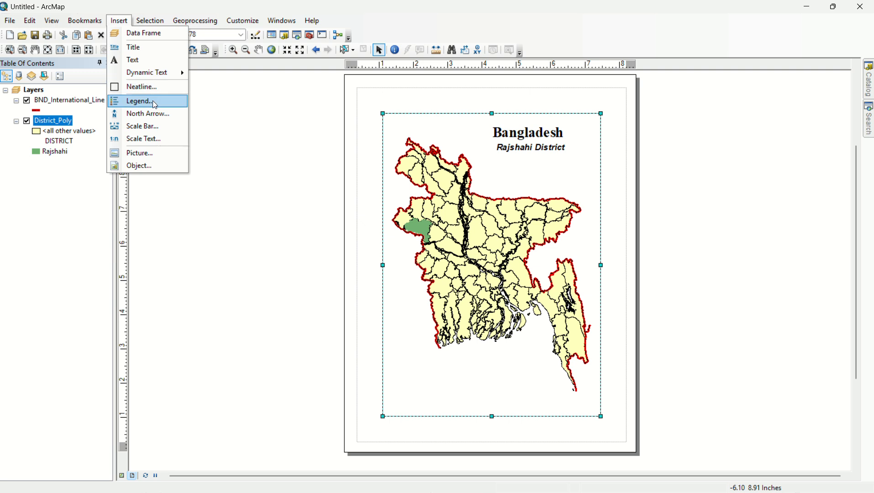
click(155, 104)
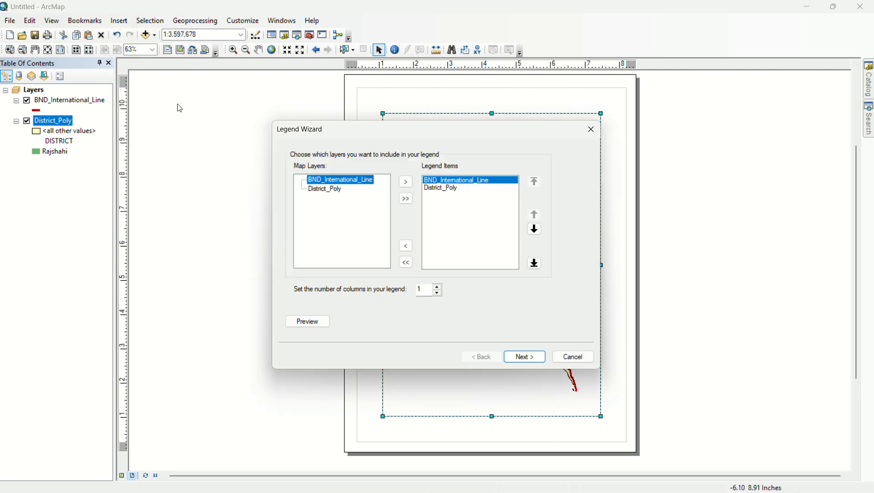
click(523, 356)
click(526, 359)
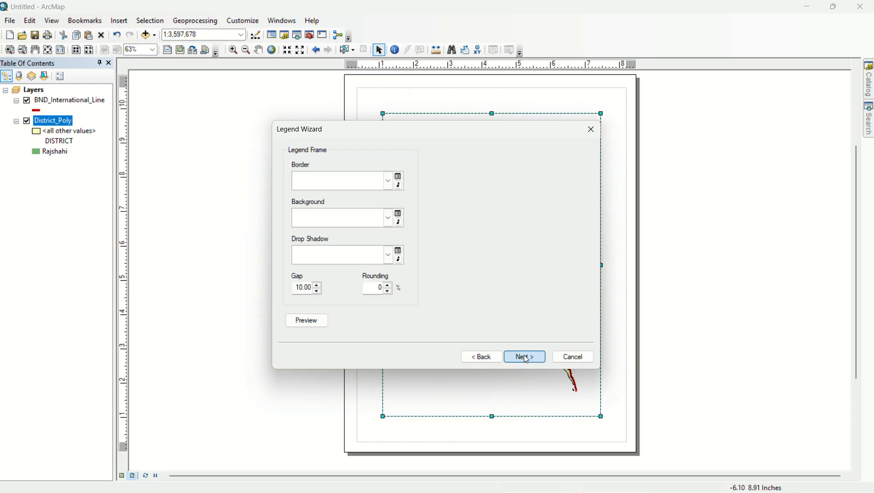
click(526, 358)
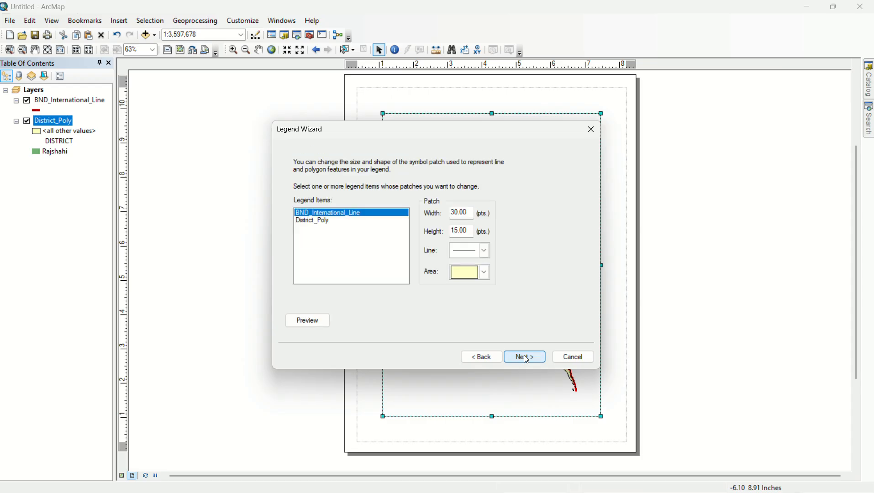
click(526, 358)
click(523, 356)
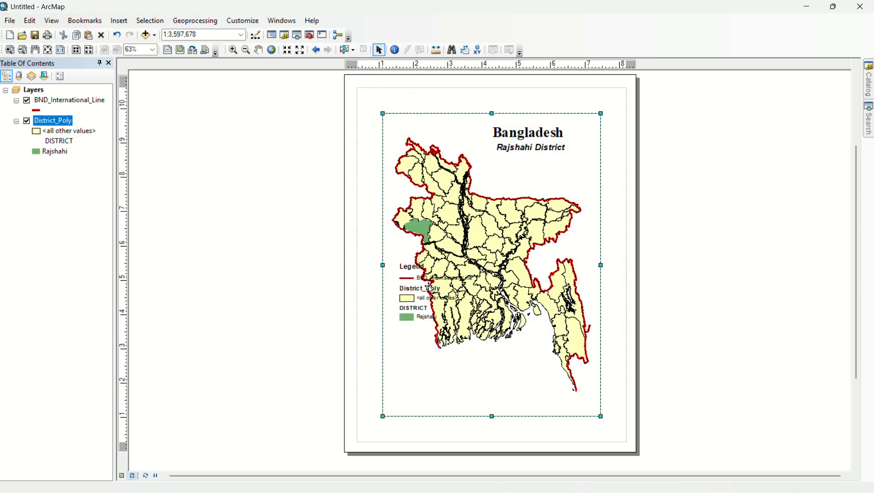
Step: Move the legend off the map into the empty area at the bottom of the data frame, beside the southeastern coast
drag(430, 288, 460, 312)
key(ctrl+z)
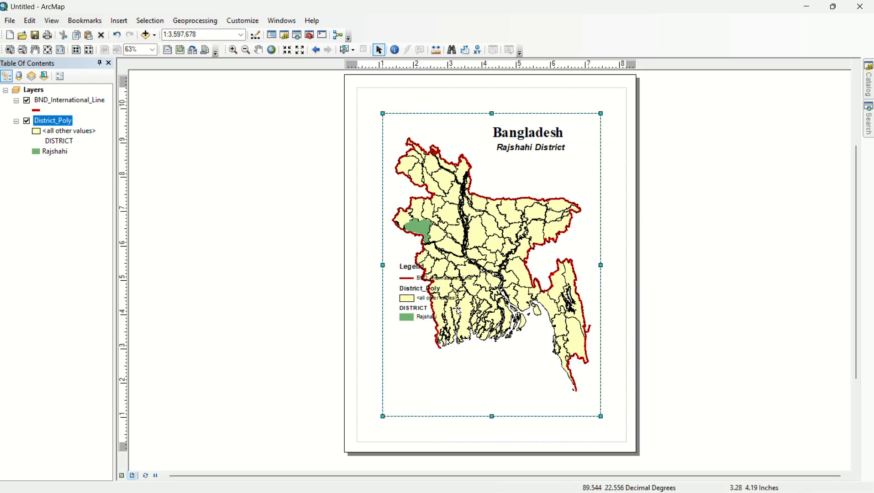
click(401, 303)
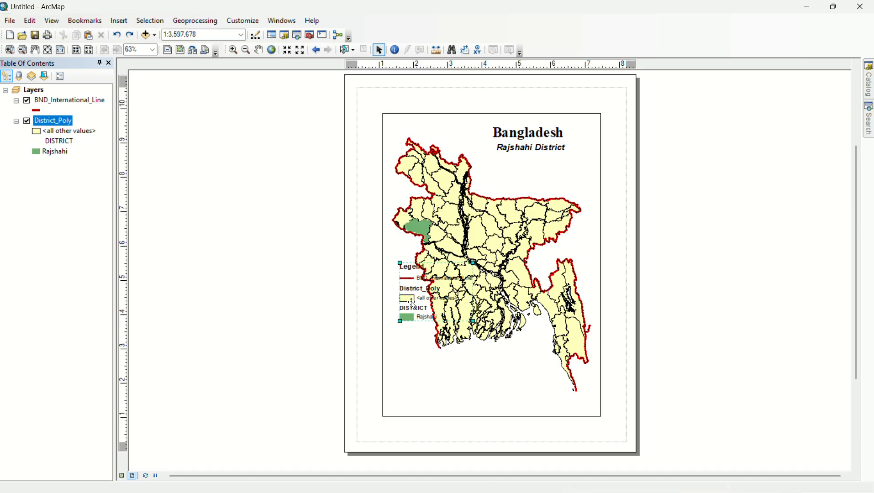
drag(413, 304, 501, 398)
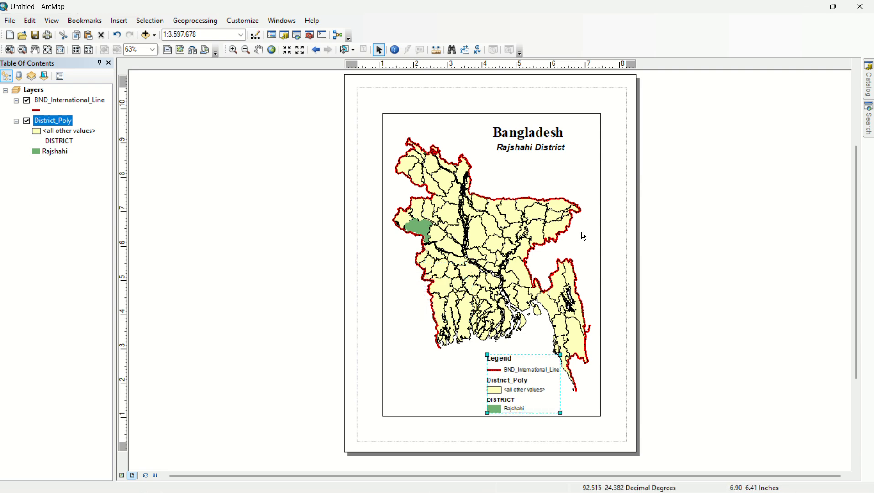
Step: Try shifting the data frame slightly down the page and placing the legend just beneath the Rajshahi District text
click(566, 238)
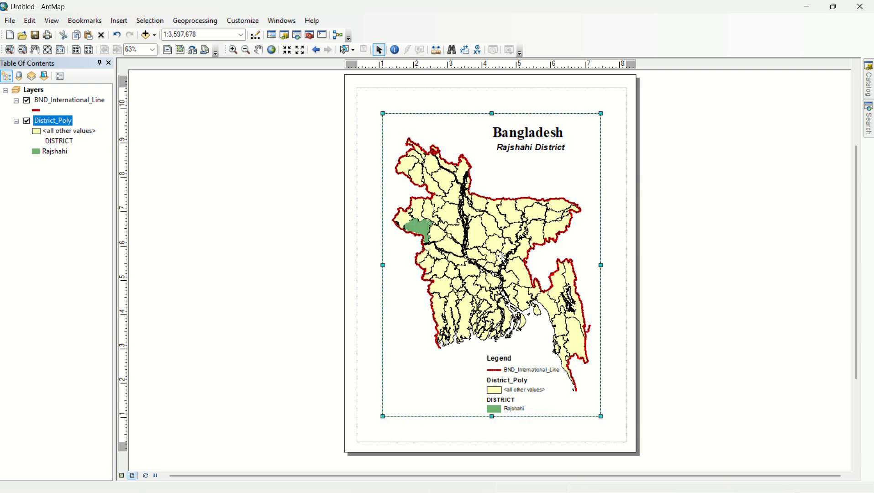
drag(502, 257, 499, 278)
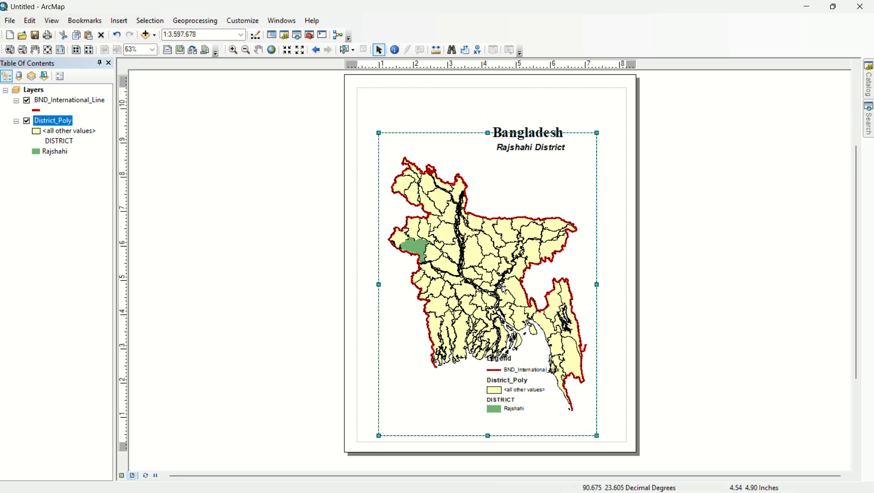
drag(516, 378, 543, 189)
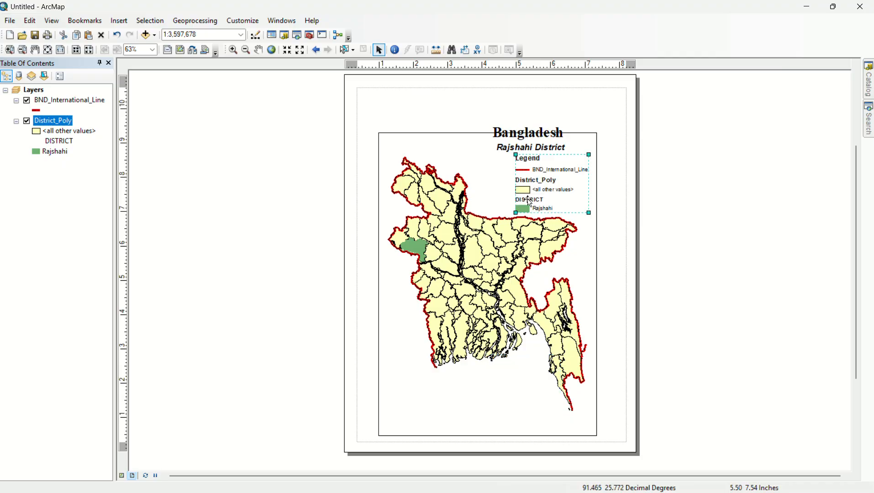
Step: Try enlarging the data frame upward and outward from its corner so that it encloses the Bangladesh title
click(300, 317)
click(399, 152)
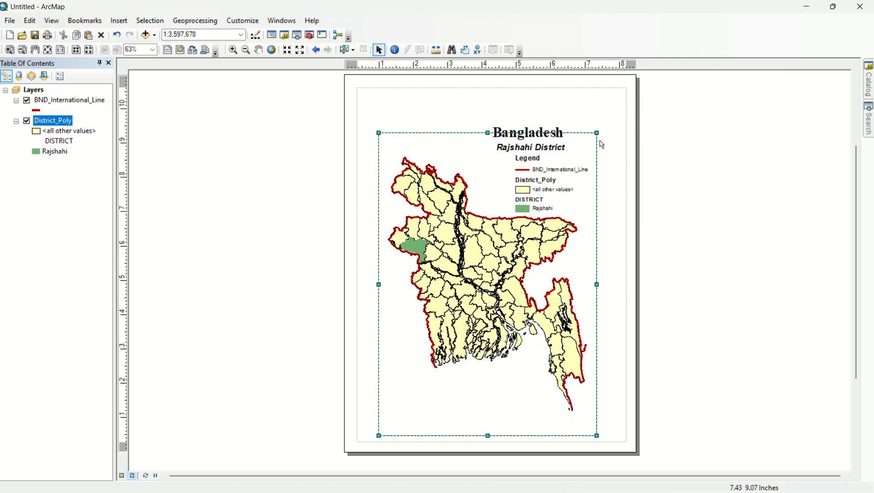
drag(596, 130, 602, 115)
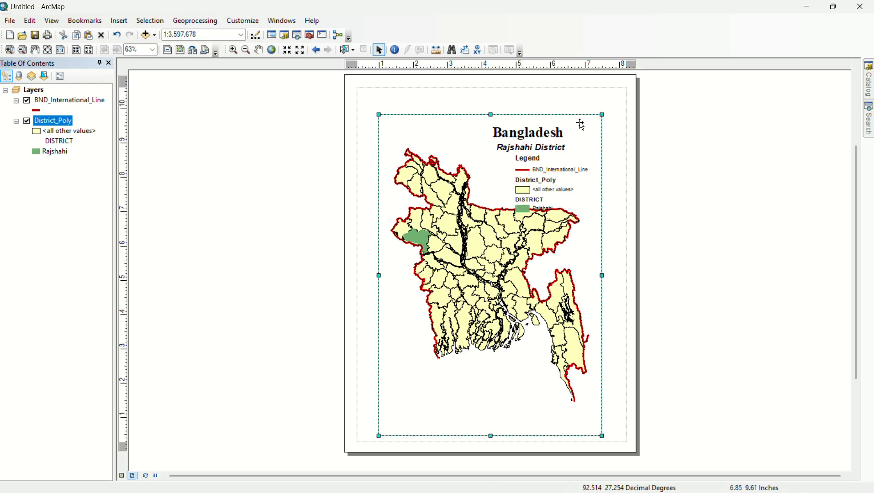
click(467, 151)
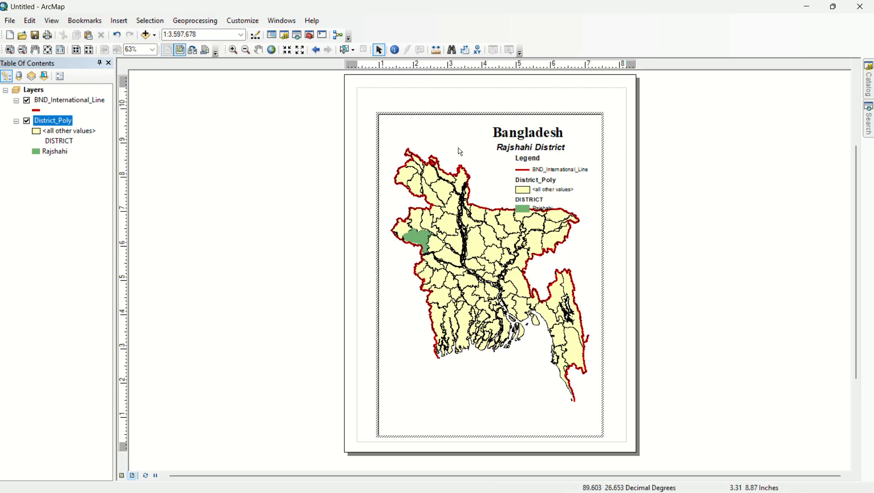
click(480, 101)
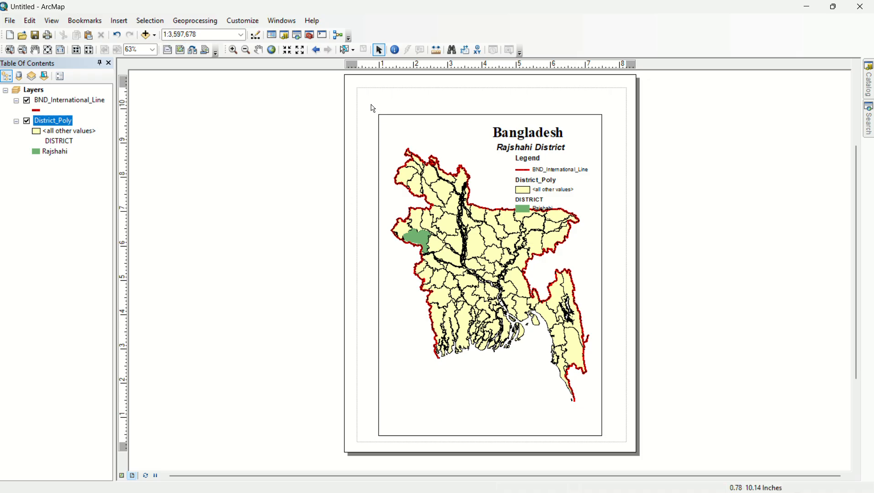
Step: Try nudging the enlarged data frame slightly down so the map clears the legend
click(490, 211)
mouse_move(490, 212)
mouse_down()
mouse_move(489, 223)
mouse_move(480, 215)
mouse_up()
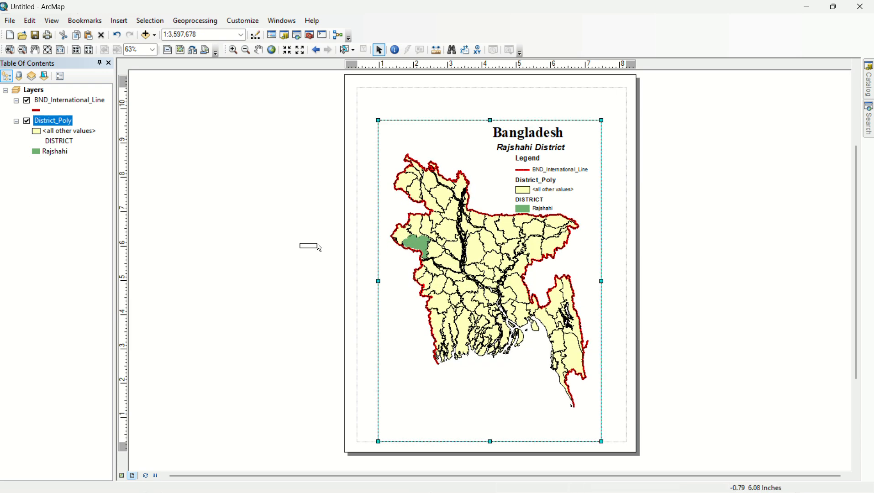
click(558, 179)
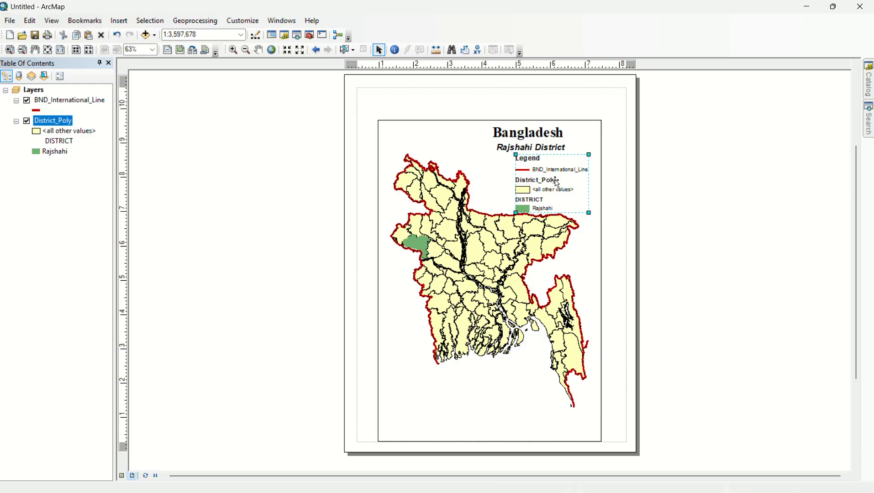
click(542, 195)
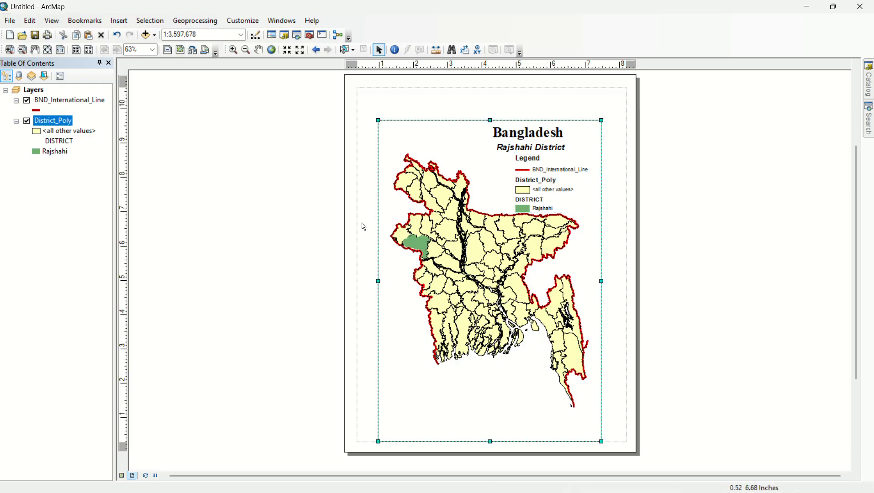
Step: Undo the data frame moves and resize as well as the legend's move beneath the Rajshahi District text
key(ctrl+z)
key(ctrl+z)
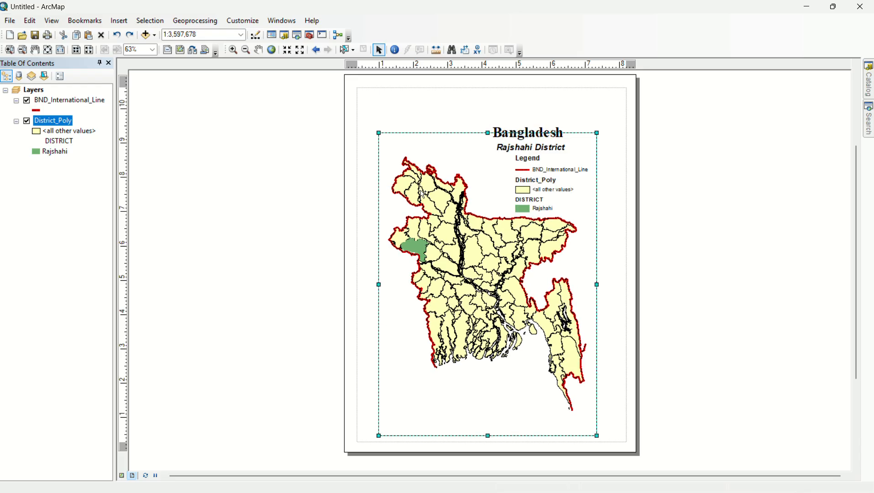
key(ctrl+z)
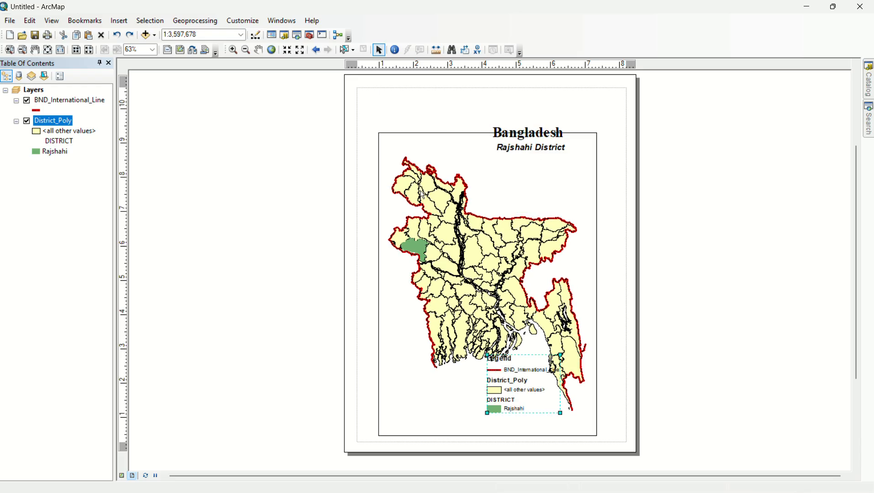
key(ctrl+z)
click(249, 238)
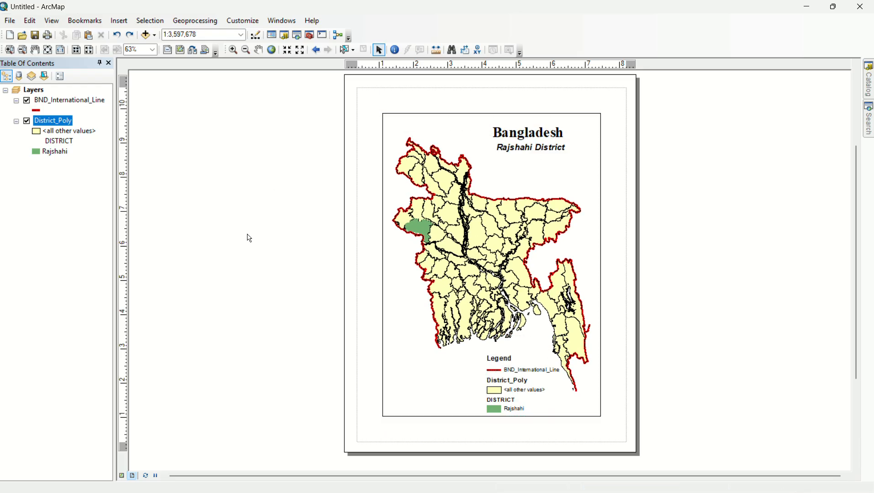
Step: Insert a north arrow on the layout using the solid black arrowhead style with an N above it
click(118, 20)
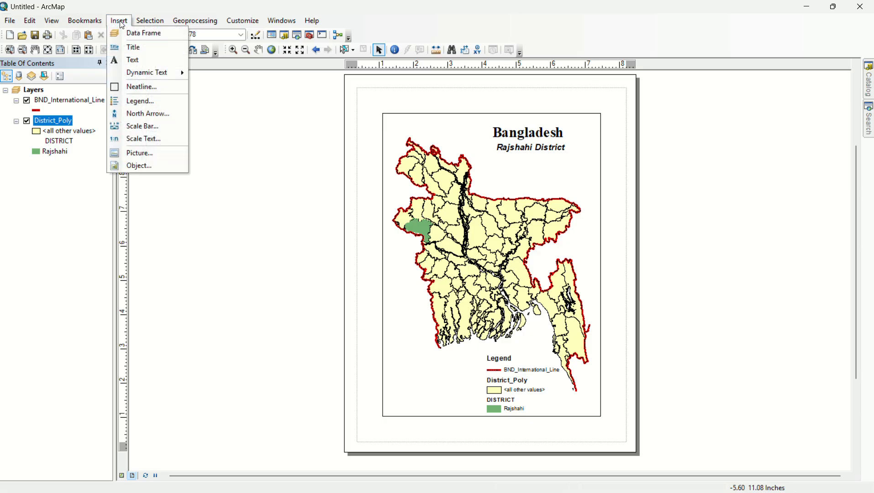
click(151, 113)
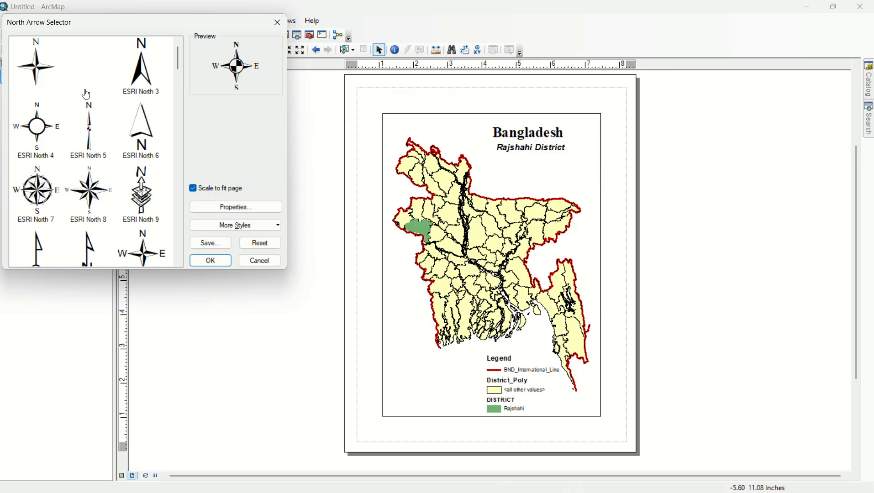
click(86, 91)
click(210, 261)
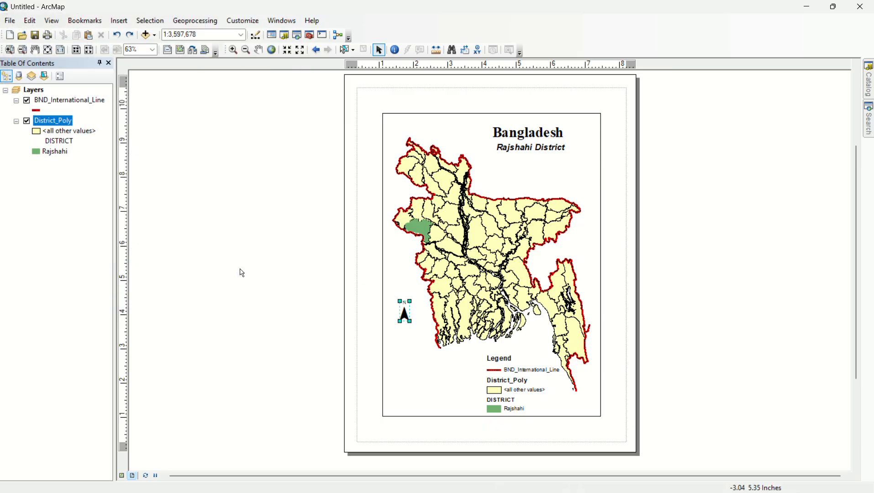
Step: Enlarge the north arrow and move it to the data frame's eastern edge, beside the southeastern districts
click(404, 315)
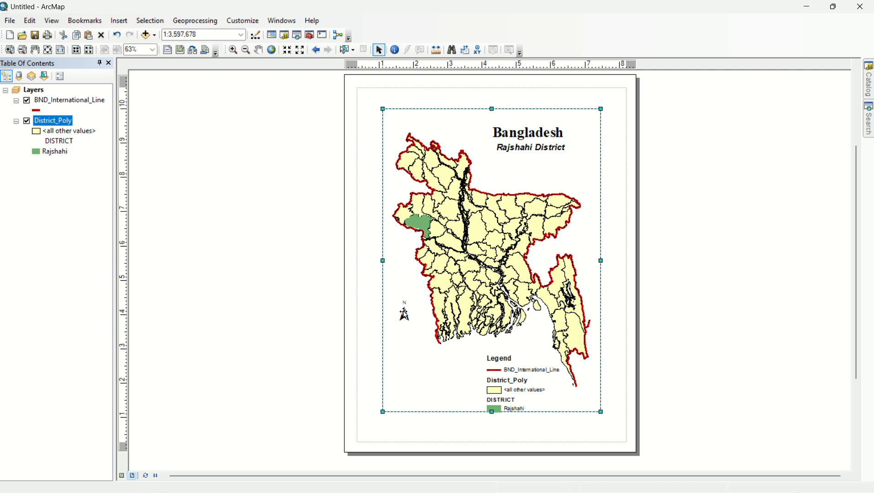
click(405, 315)
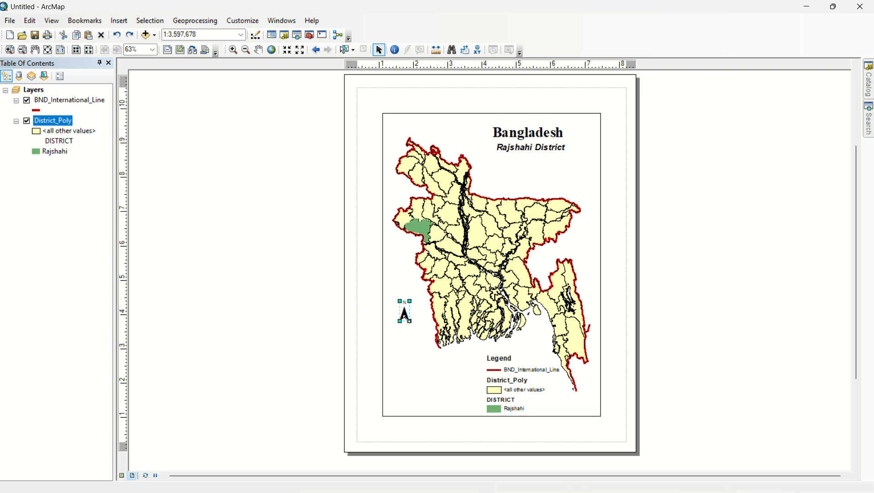
drag(405, 315, 404, 296)
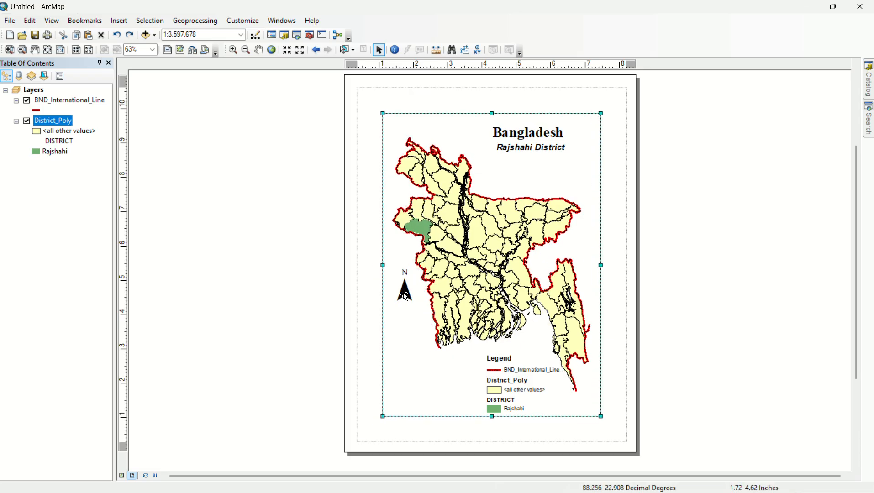
click(404, 296)
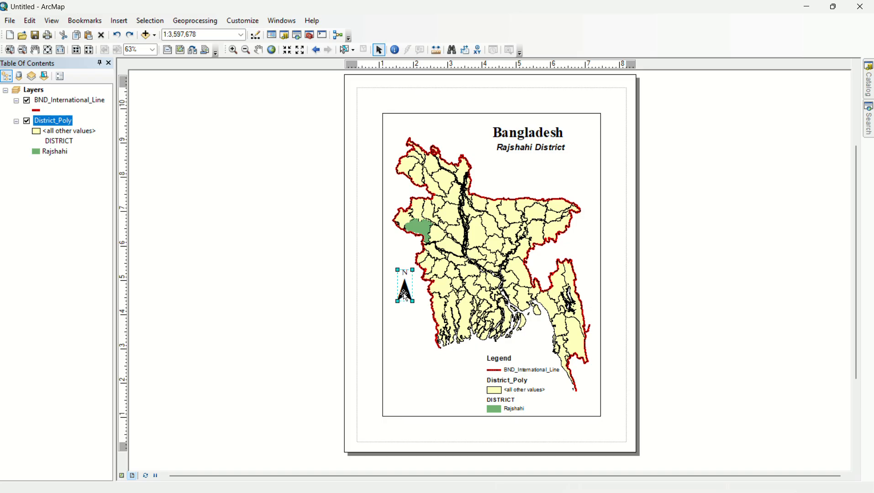
drag(404, 296, 592, 307)
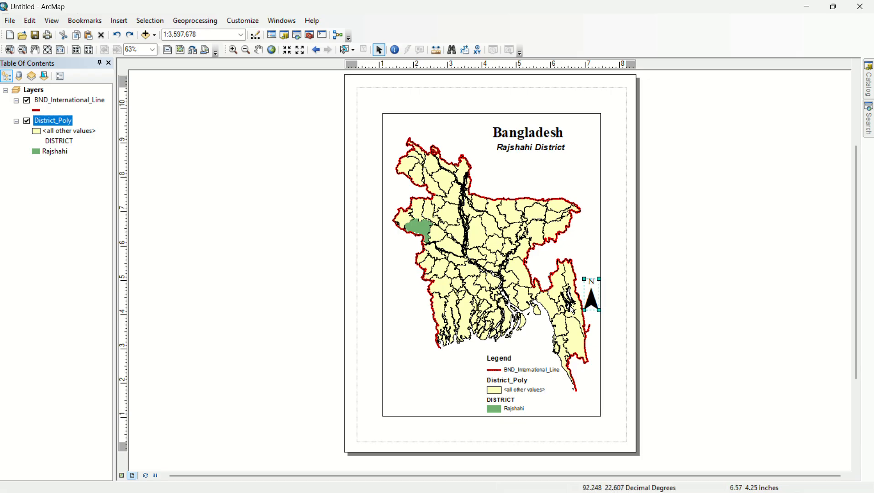
click(431, 386)
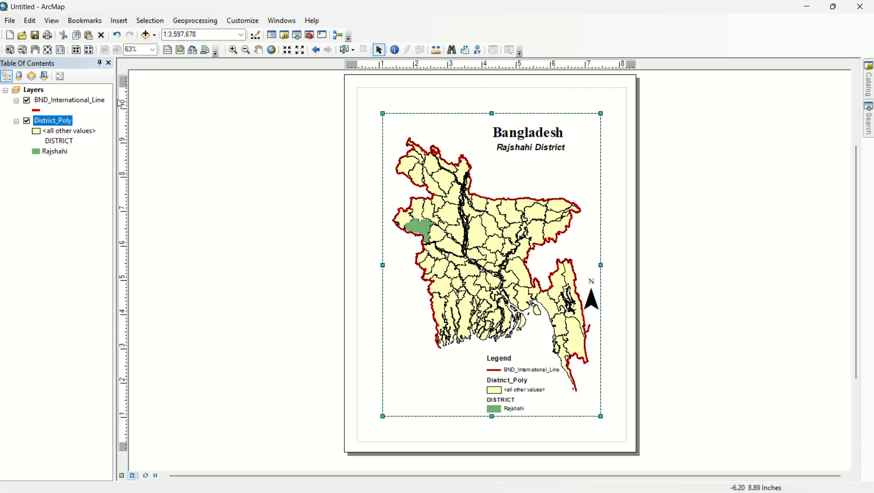
Step: Insert a scale bar on the layout using the Alternating Scale Bar 1 style
click(114, 26)
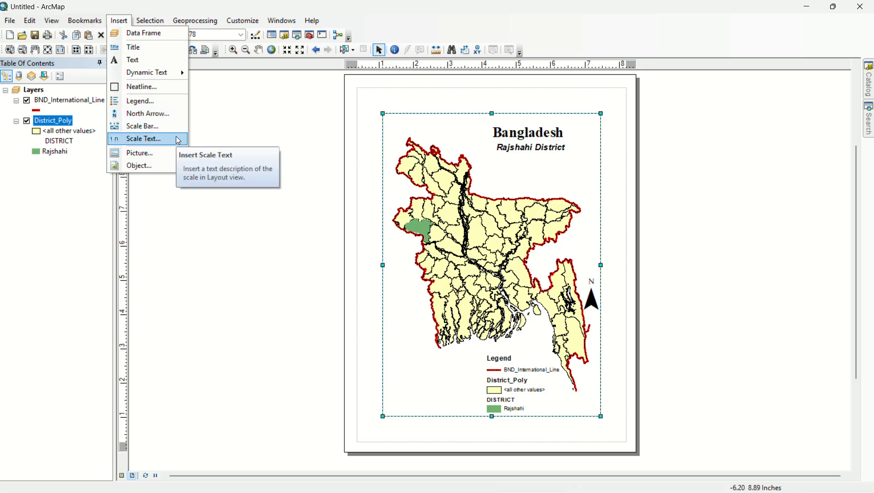
click(169, 130)
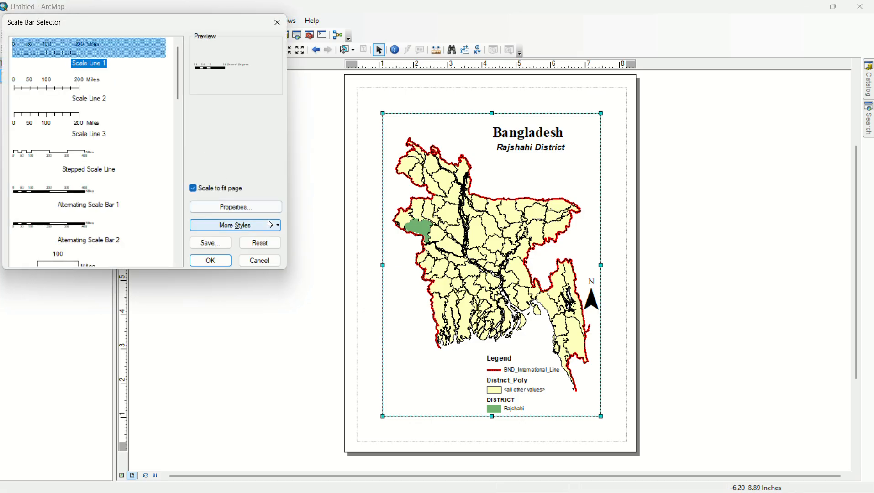
click(64, 200)
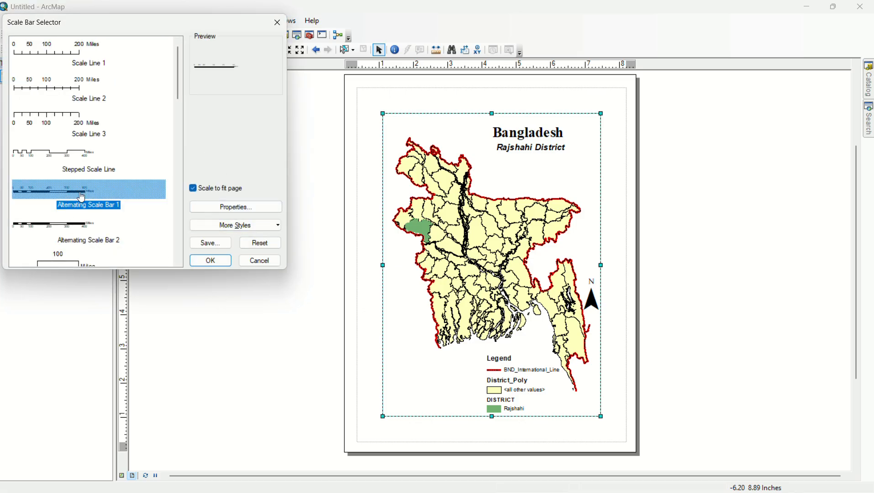
click(218, 264)
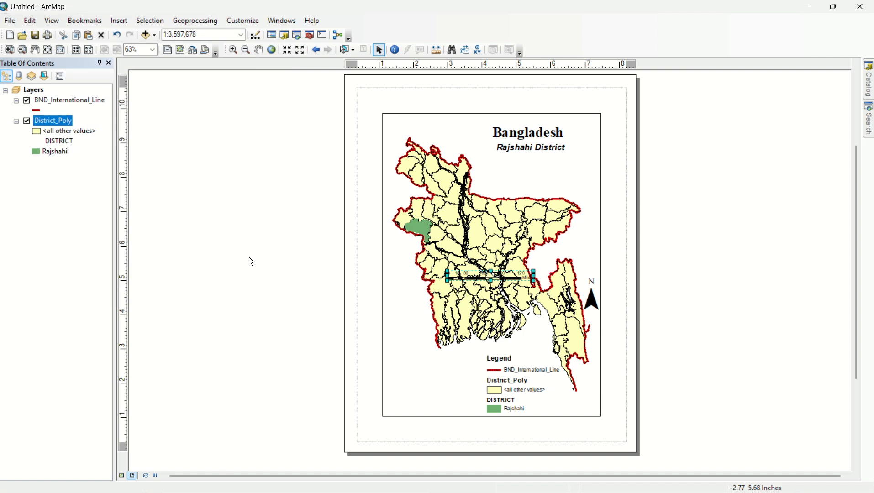
click(470, 278)
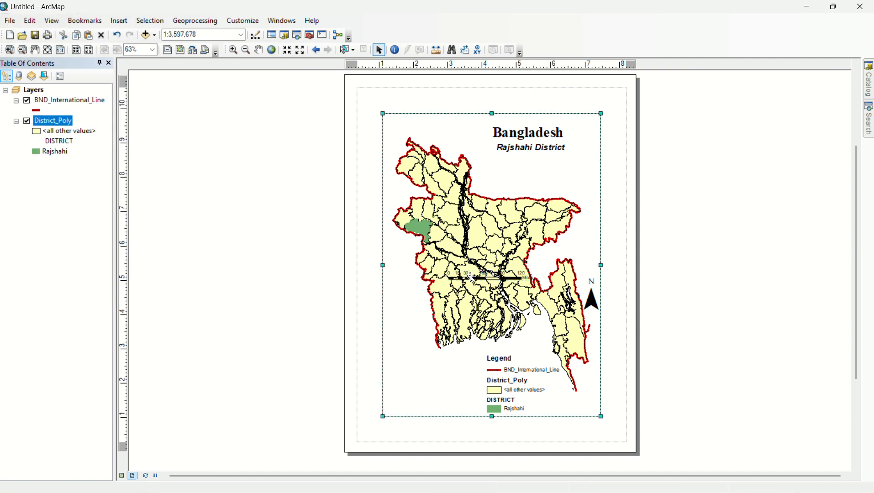
drag(471, 277, 456, 285)
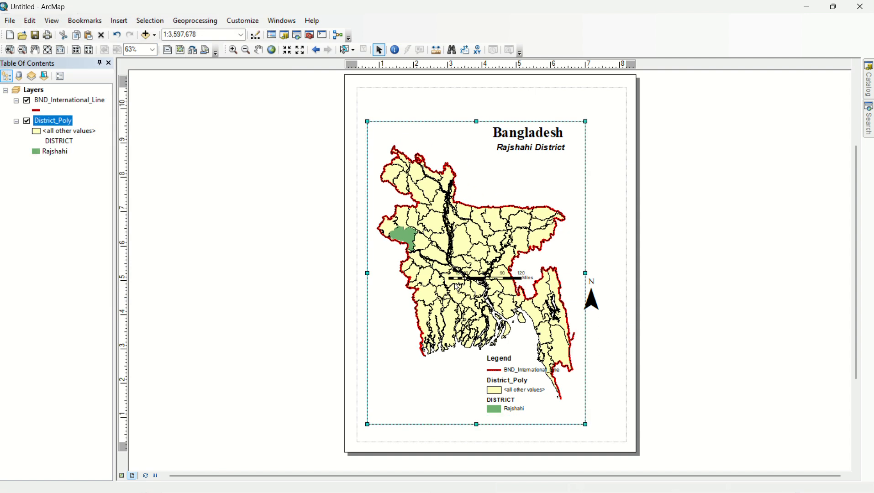
key(ctrl+z)
click(461, 277)
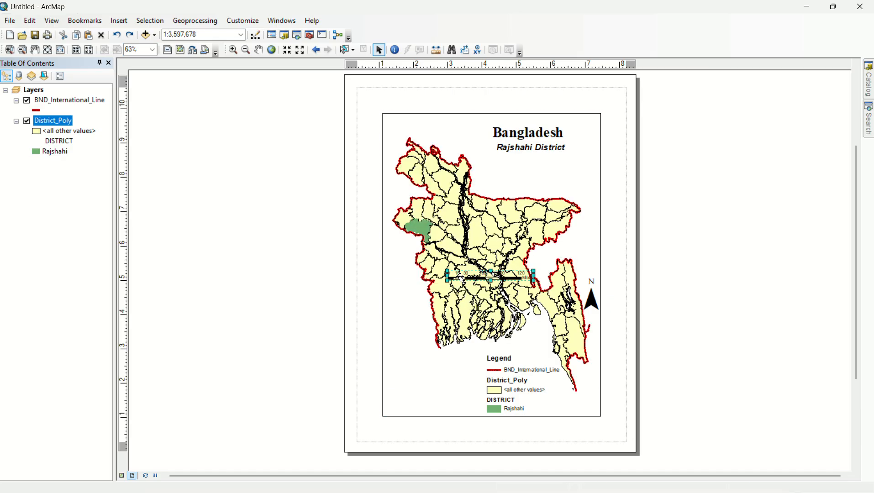
scroll(461, 278, up, 1)
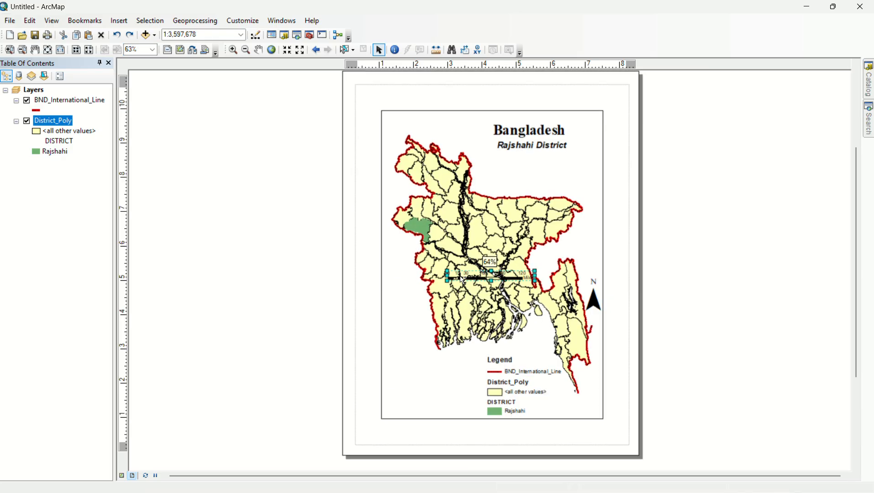
scroll(463, 280, up, 1)
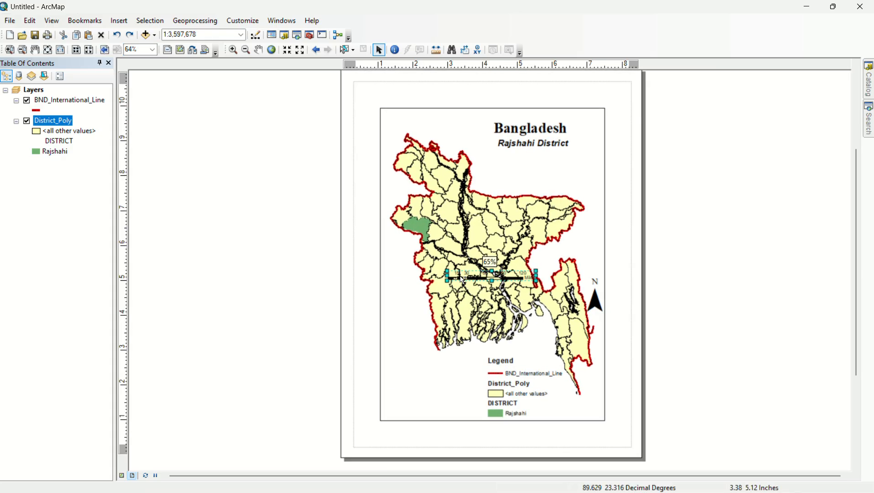
click(470, 281)
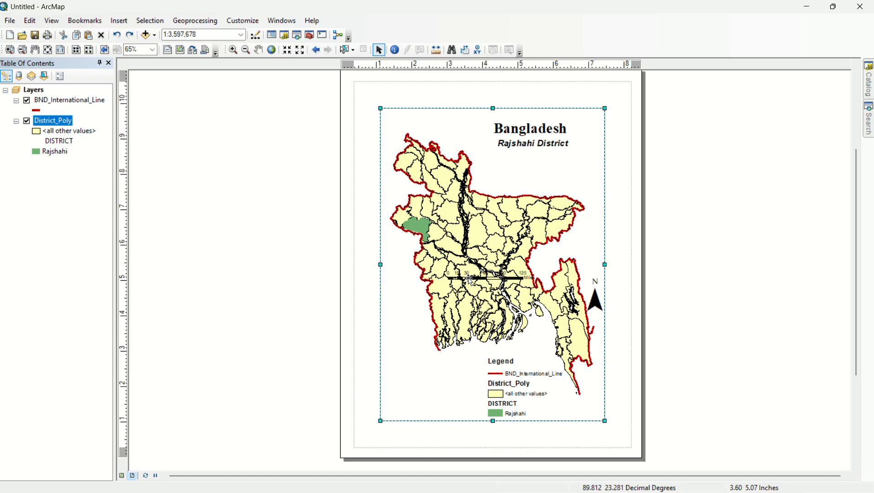
click(470, 281)
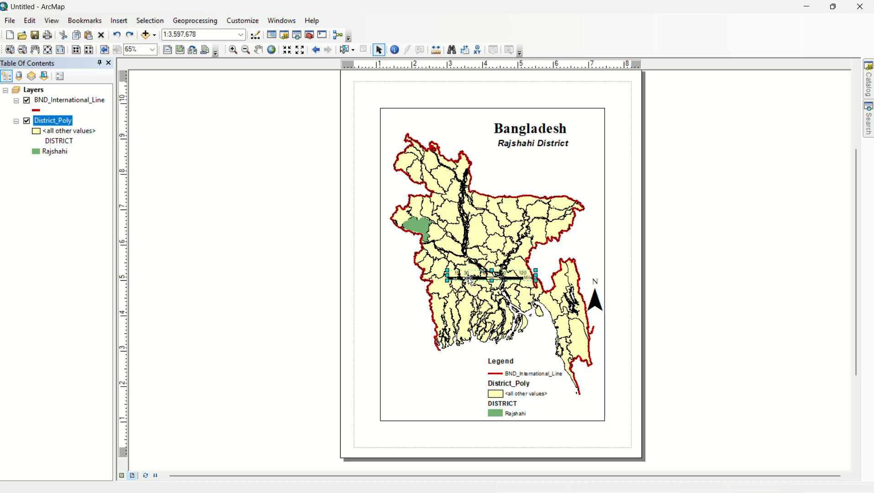
click(476, 280)
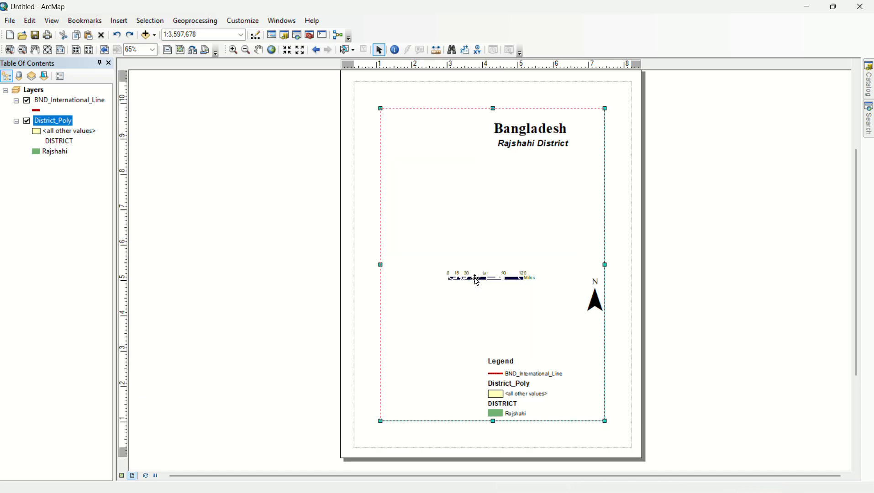
click(475, 279)
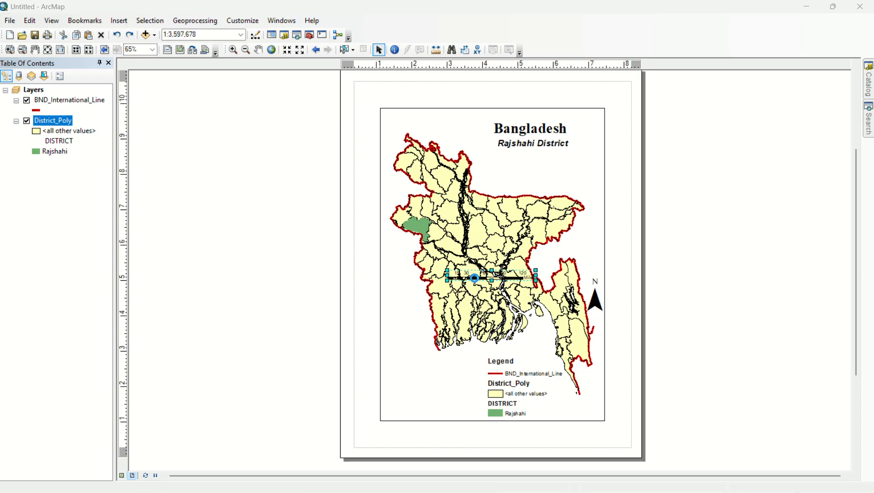
double_click(475, 278)
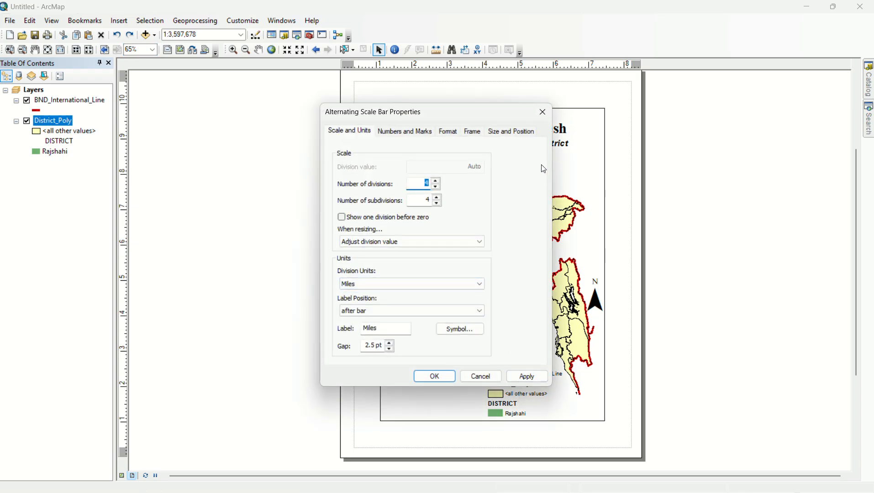
click(543, 118)
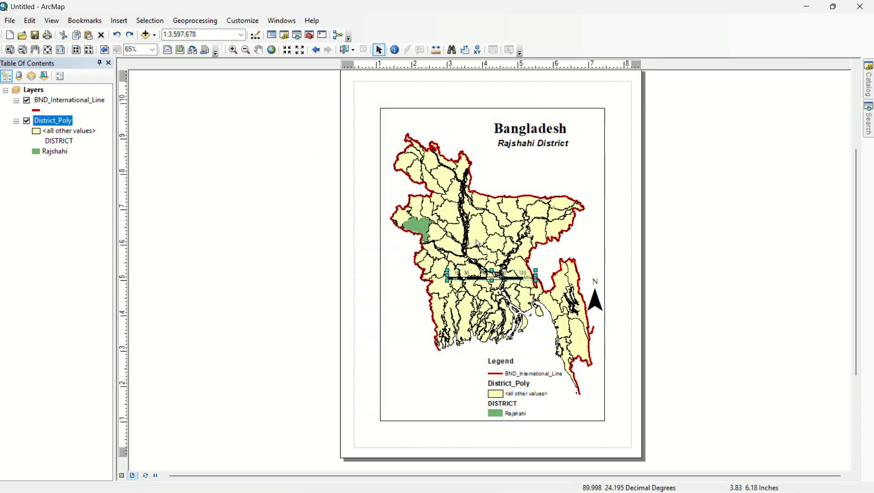
Step: Move the scale bar off the map to the data frame's lower-left corner, level with the legend's last entries
click(471, 274)
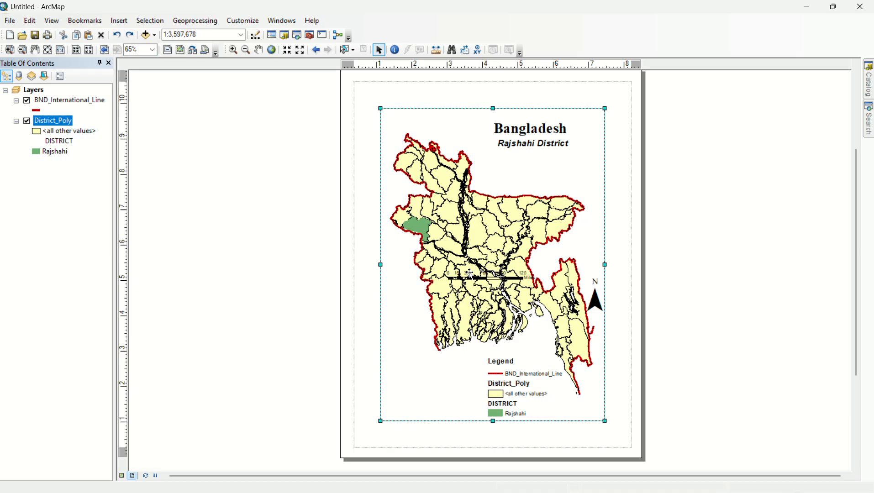
click(465, 281)
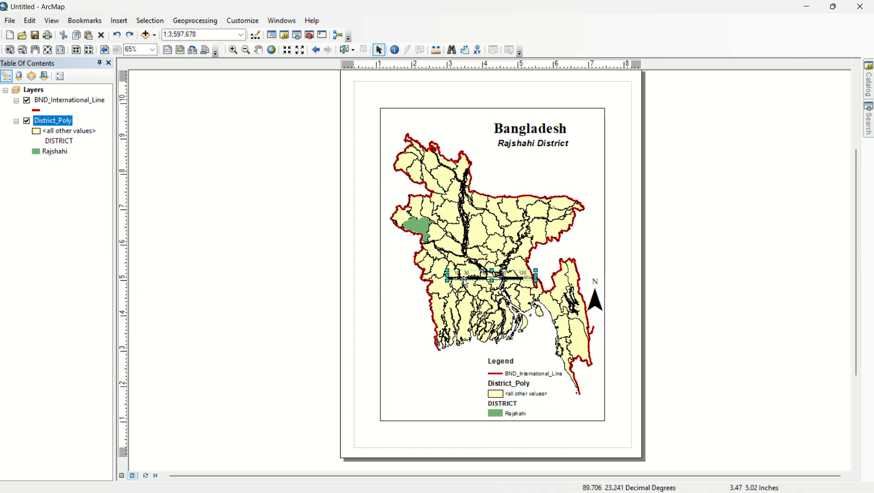
drag(464, 281, 402, 414)
click(387, 336)
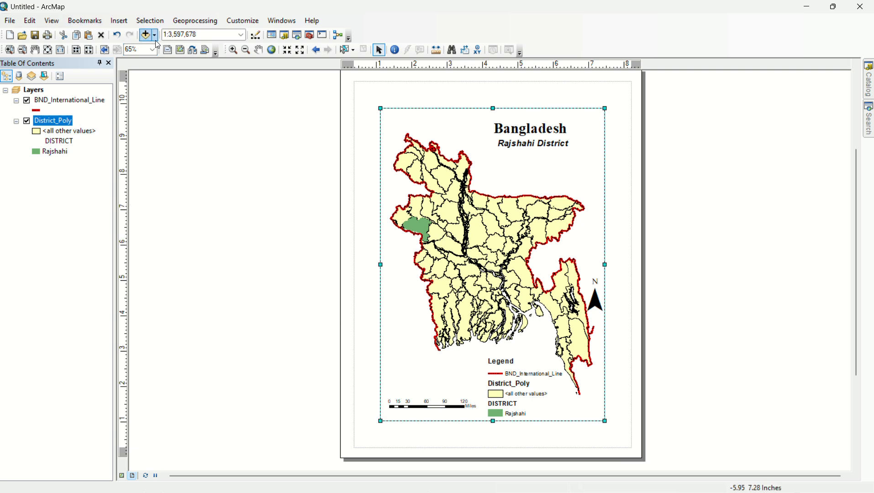
click(118, 20)
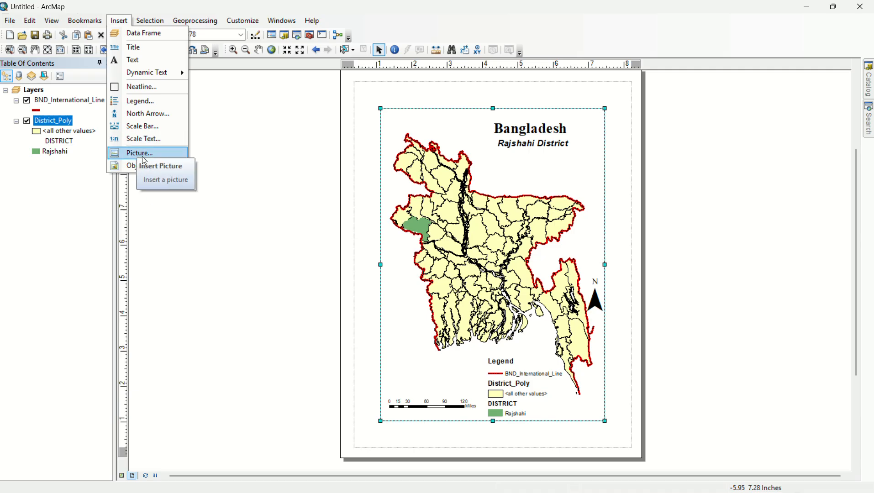
key(Escape)
click(209, 101)
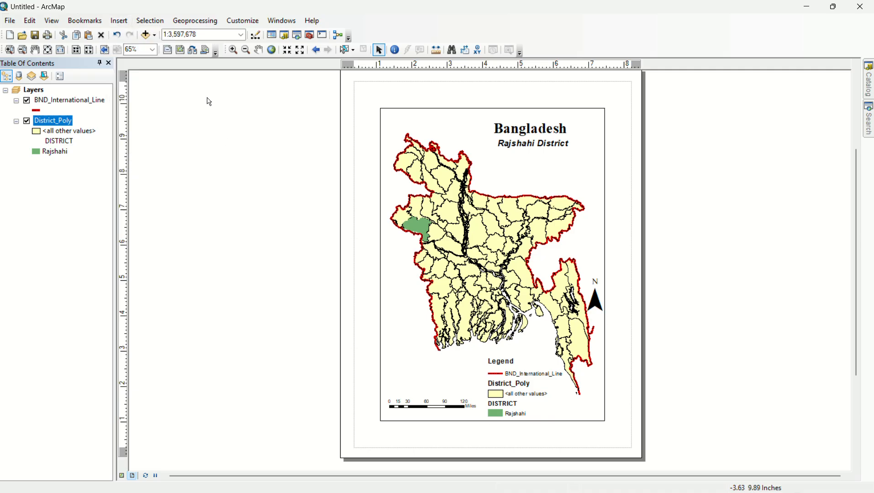
Step: Insert another title element, place it below the Rajshahi District subtitle and change its text to INDIA
click(120, 21)
click(134, 47)
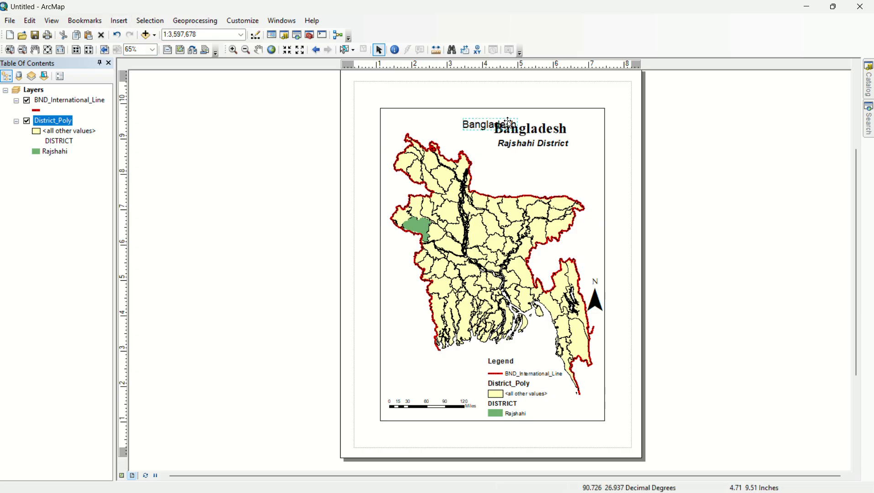
drag(510, 122, 550, 168)
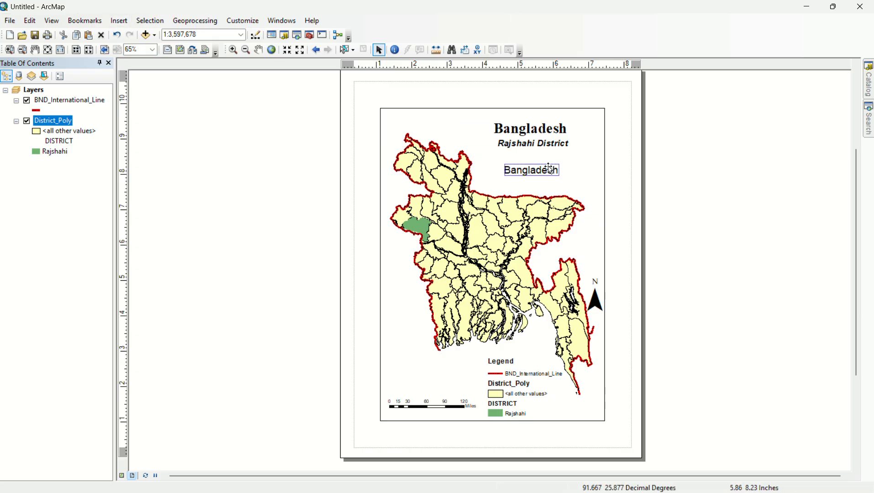
double_click(550, 170)
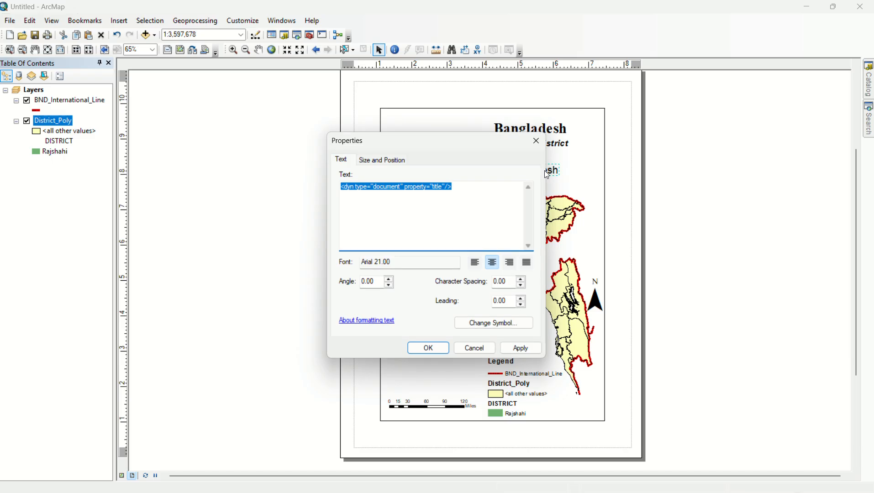
key(BackSpace)
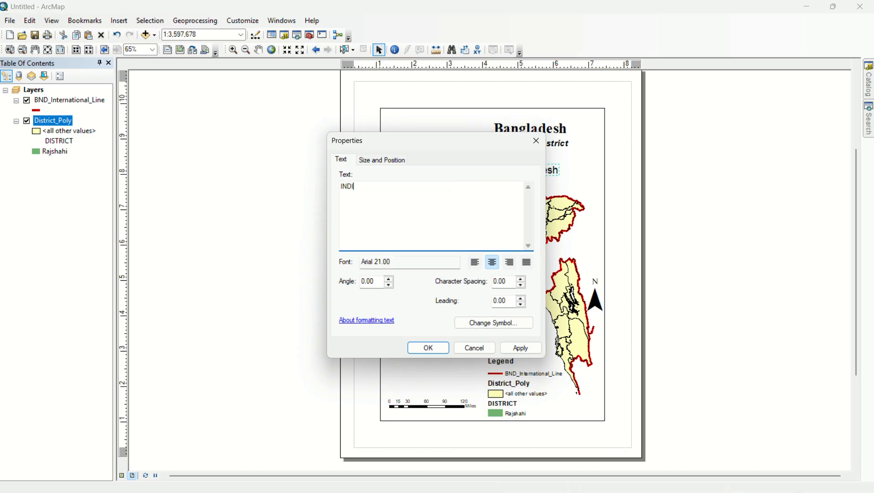
click(428, 348)
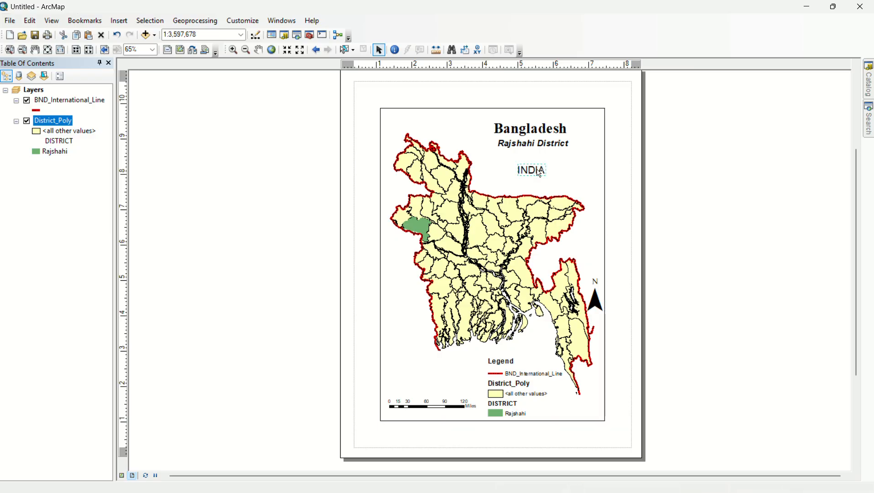
Step: Duplicate the INDIA label twice and position the three labels west, east and north of Bangladesh's border
key(ctrl+c)
key(ctrl+v)
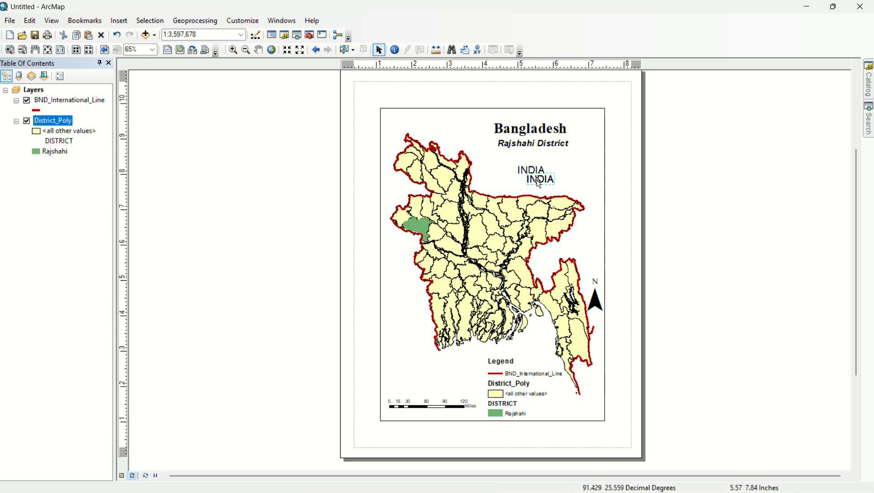
drag(538, 182, 398, 261)
click(544, 178)
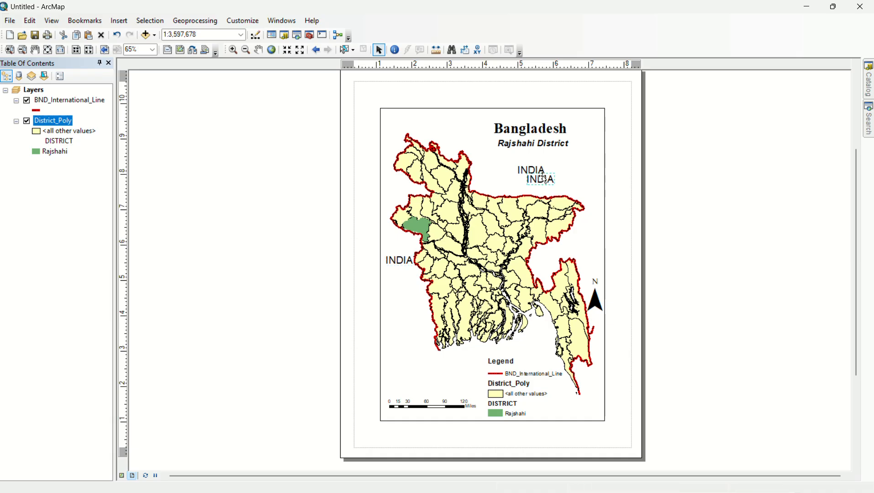
drag(544, 179, 551, 264)
click(536, 173)
drag(535, 176, 513, 191)
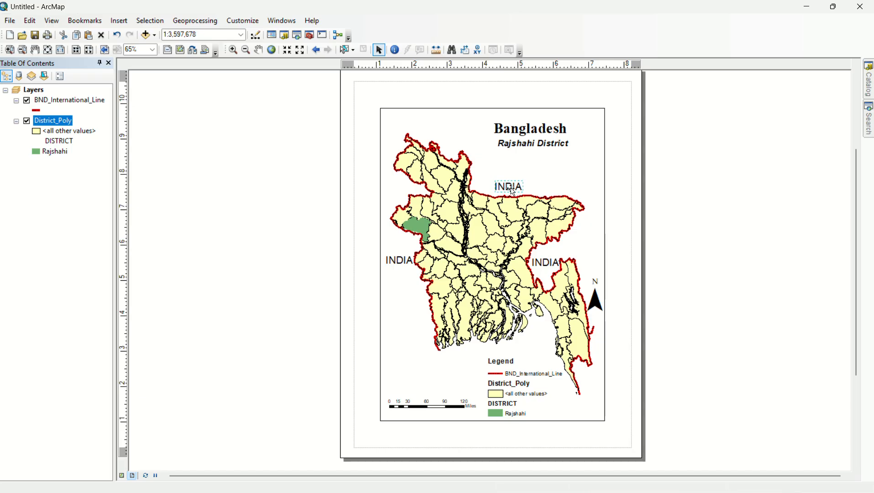
click(121, 21)
mouse_move(149, 20)
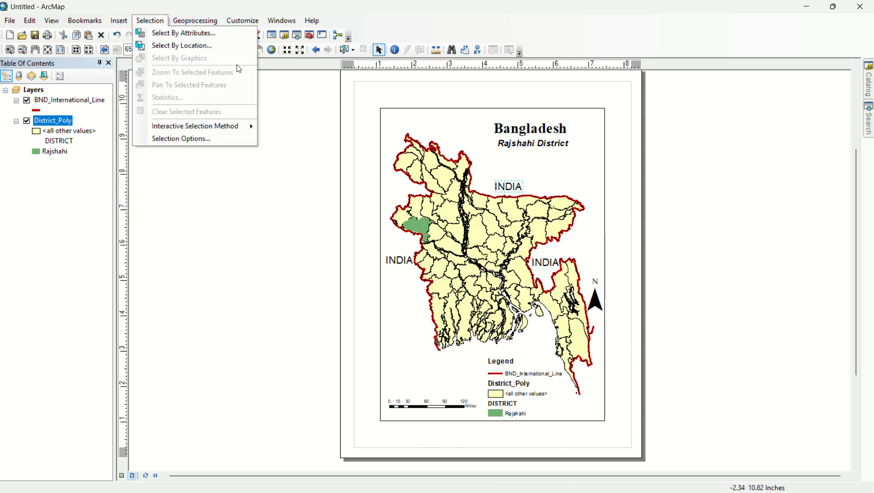
Step: Insert a text element and place it in the blank area southwest of Bangladesh's coast, above the scale bar
click(274, 203)
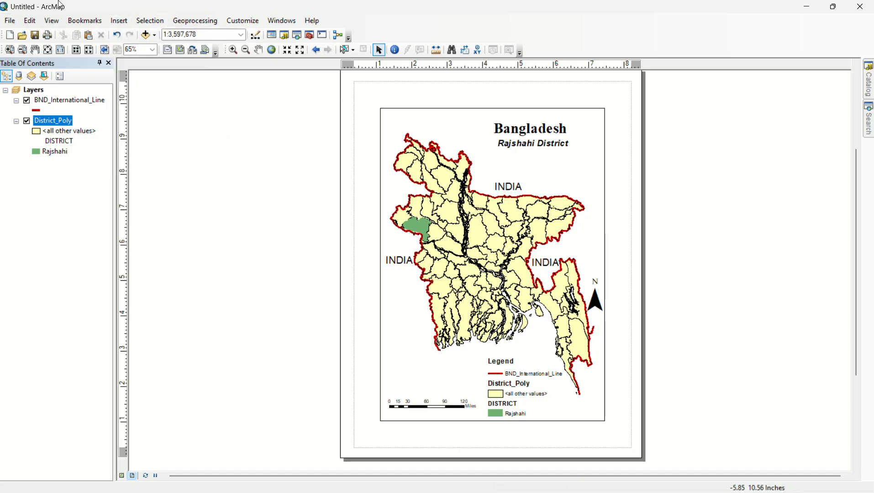
click(121, 24)
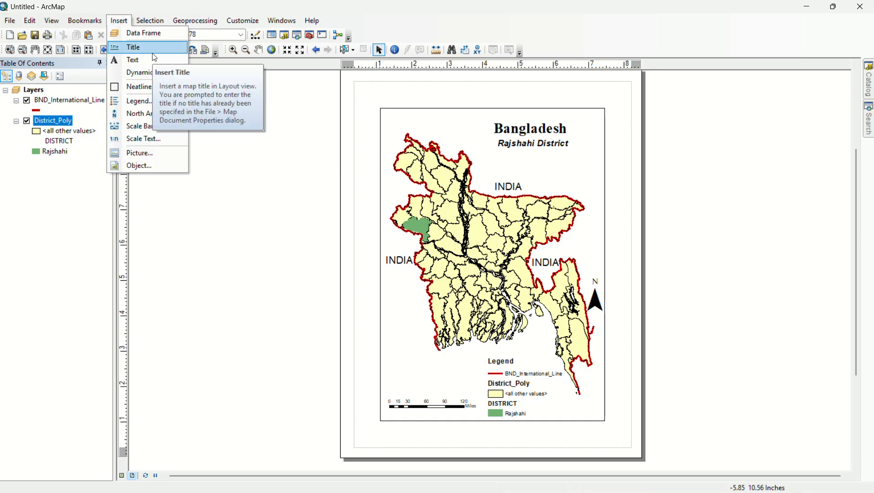
click(155, 61)
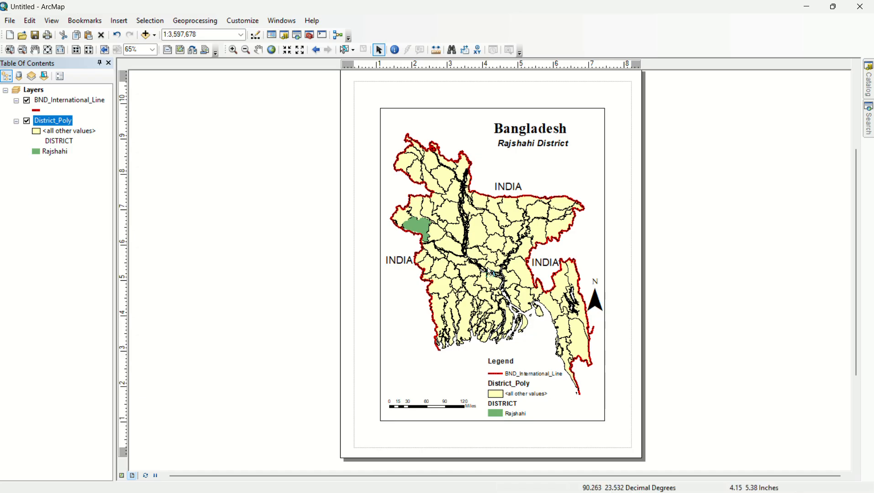
mouse_move(495, 273)
mouse_down()
mouse_move(472, 289)
mouse_move(498, 274)
mouse_up()
click(424, 360)
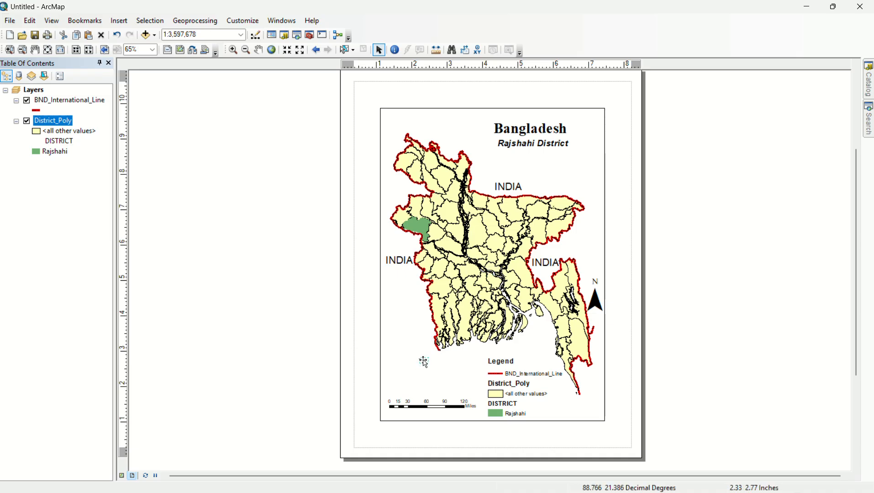
Step: Change the new text element's wording to Bay OF Bengal
double_click(424, 360)
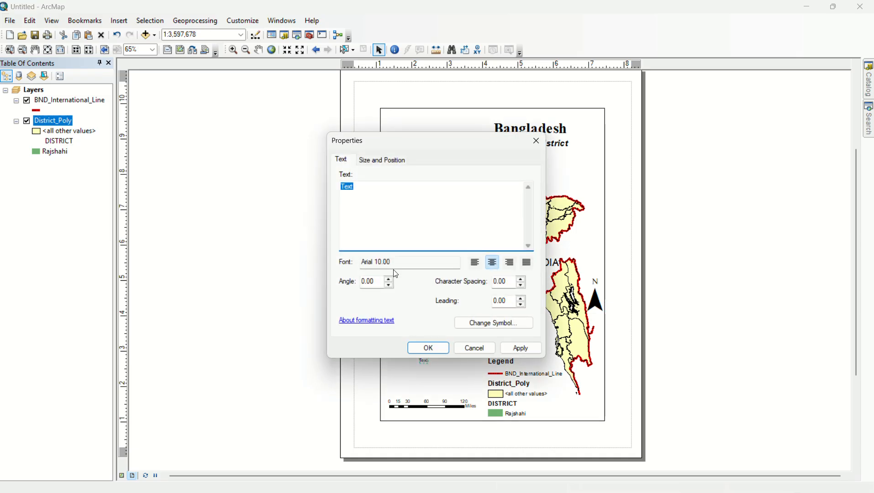
text(Bay OF Bengal)
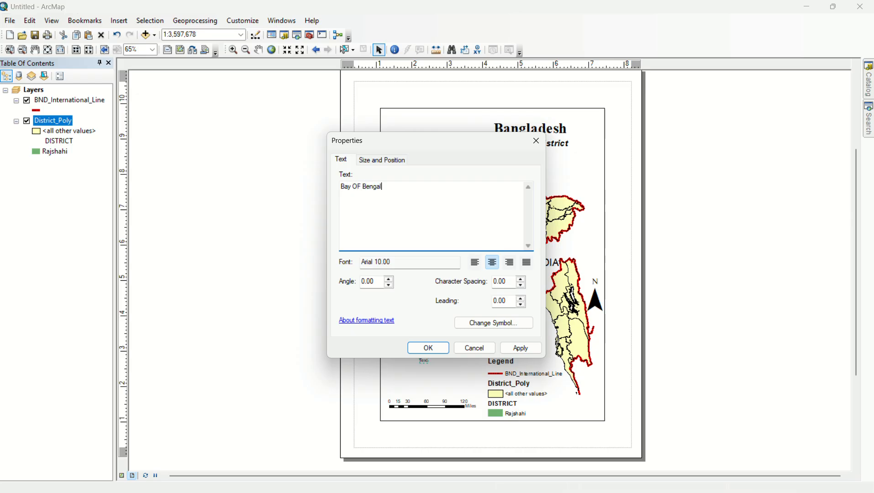
click(517, 349)
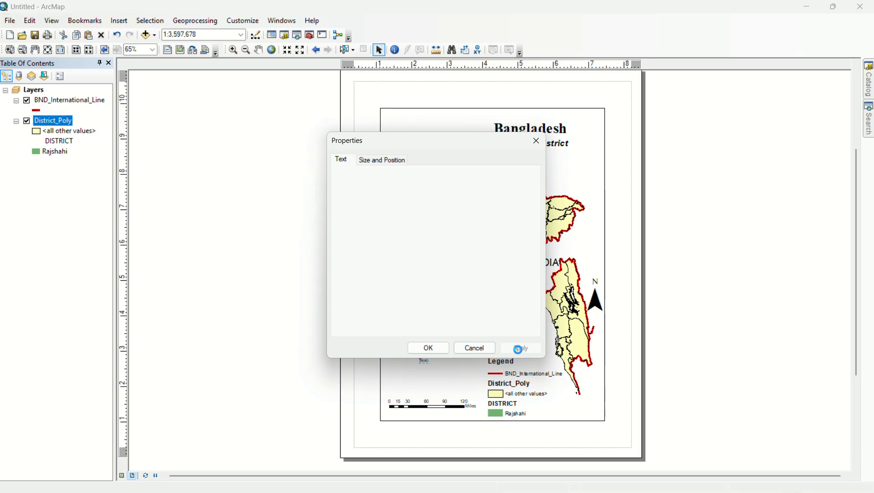
click(449, 350)
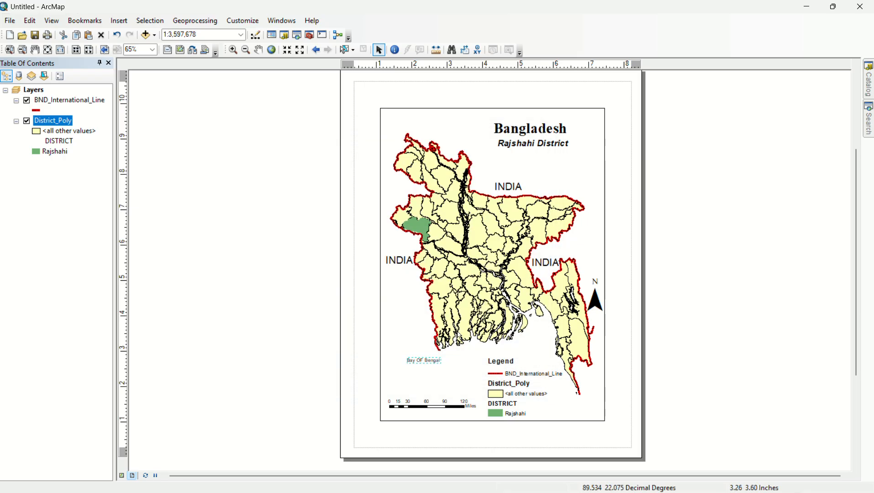
click(434, 364)
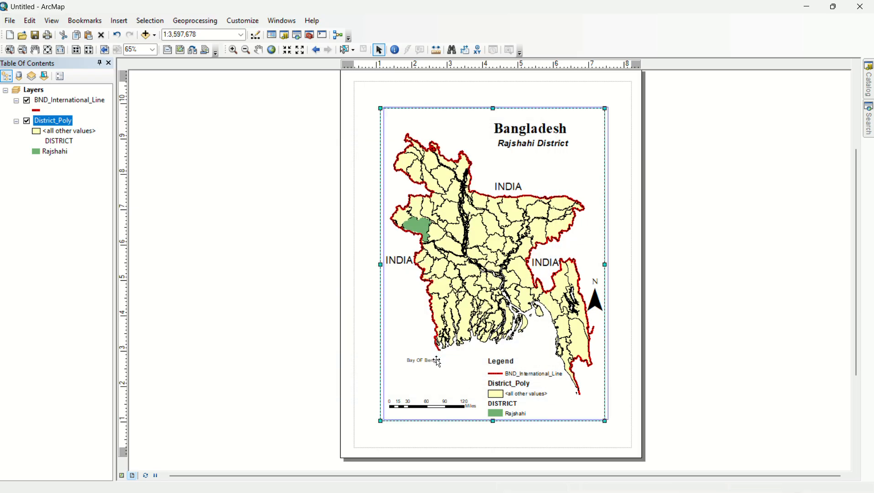
drag(435, 365, 482, 354)
key(ctrl+z)
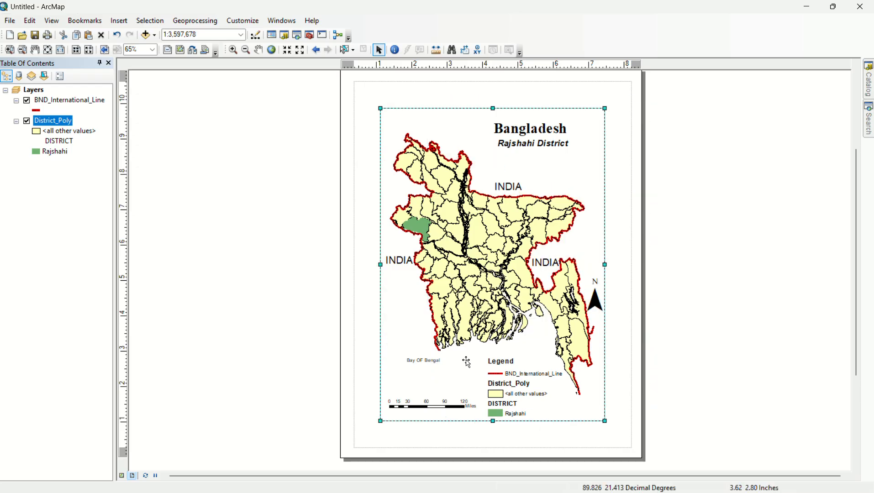
Step: Move the Bay OF Bengal label just south of the coastline, directly above the Legend heading
click(434, 363)
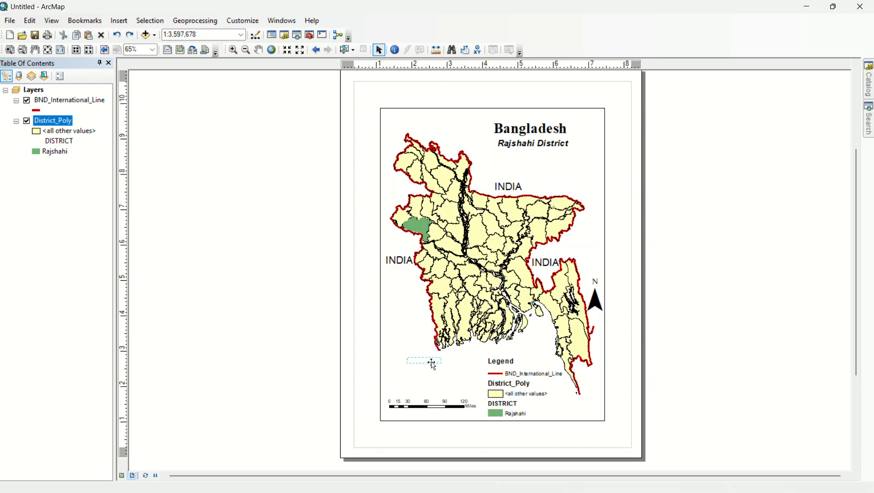
drag(435, 364, 493, 356)
click(397, 345)
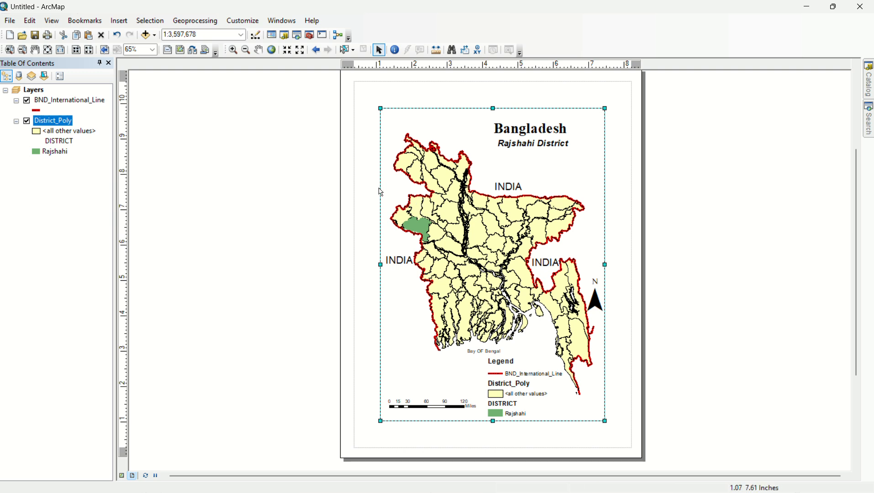
Step: Create a graticule for the data frame with the Labels only appearance, keeping the default intervals and simple border
right_click(382, 192)
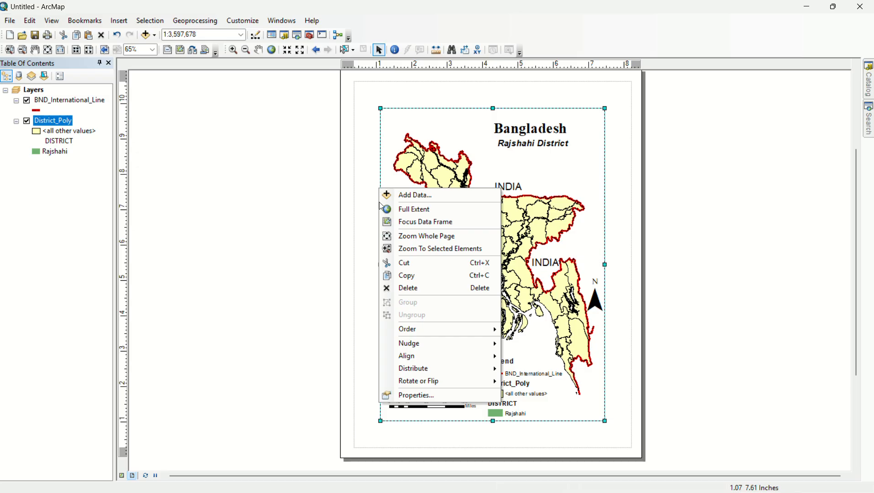
click(403, 396)
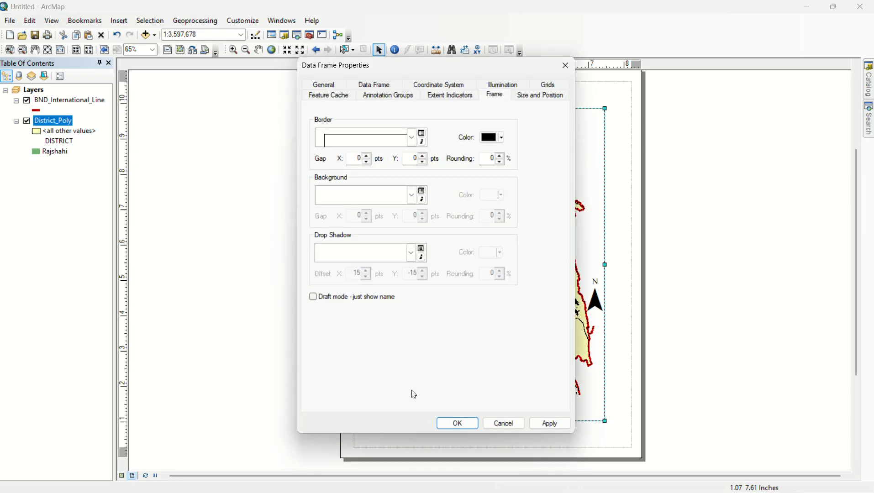
click(539, 87)
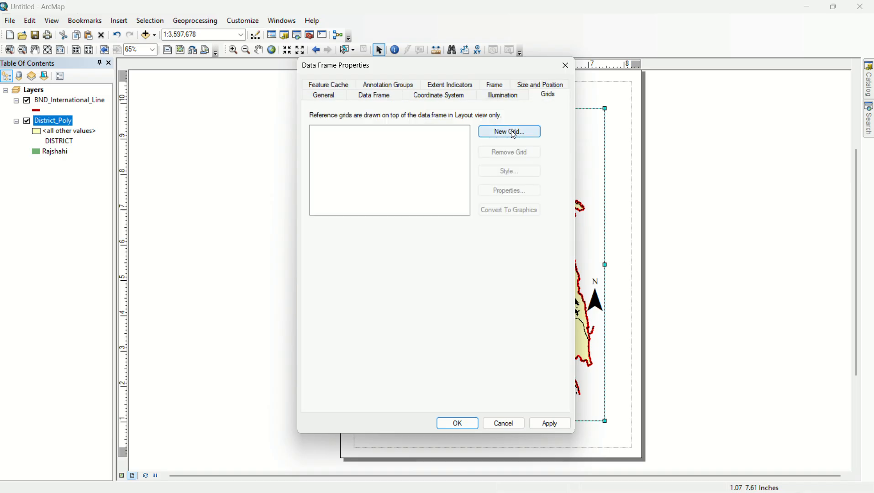
click(513, 133)
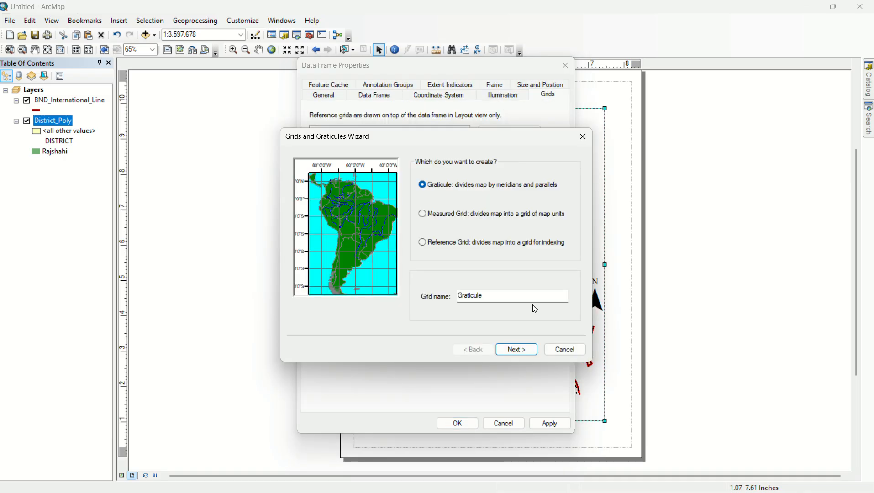
click(523, 351)
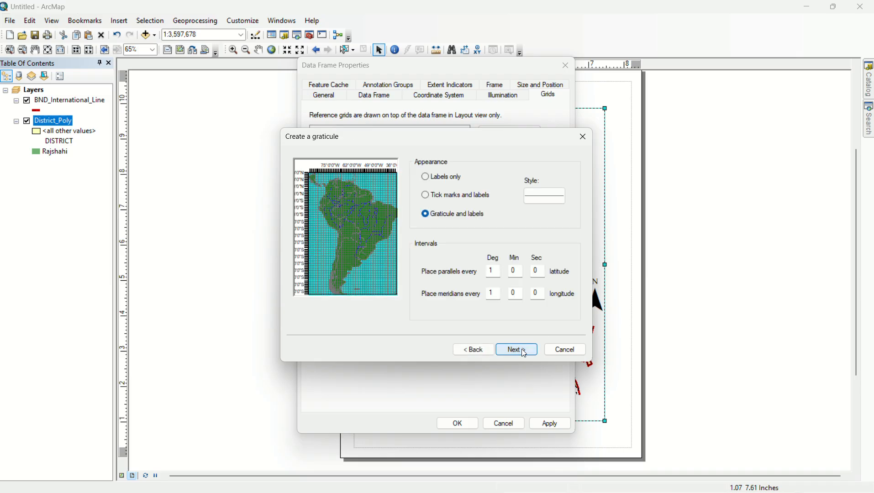
click(425, 177)
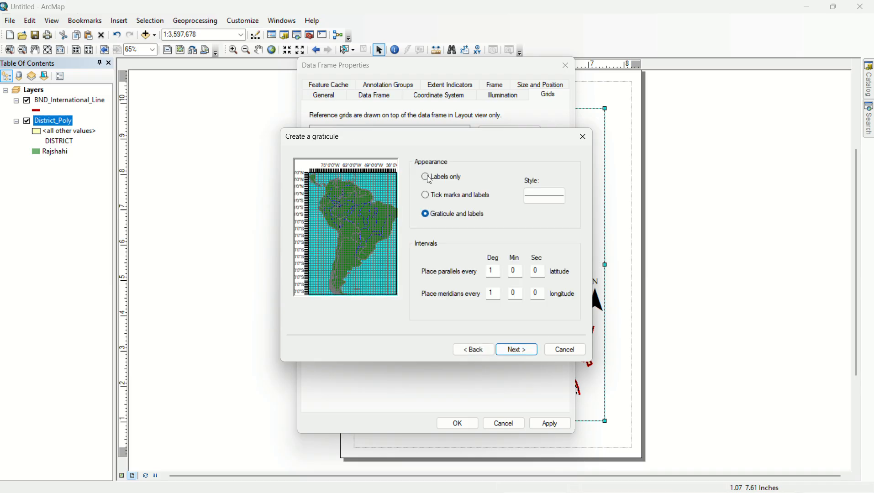
click(531, 354)
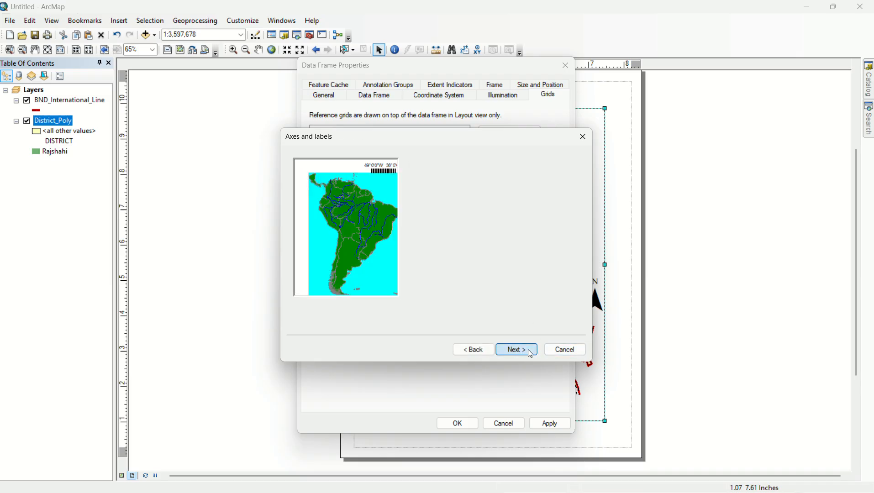
click(531, 354)
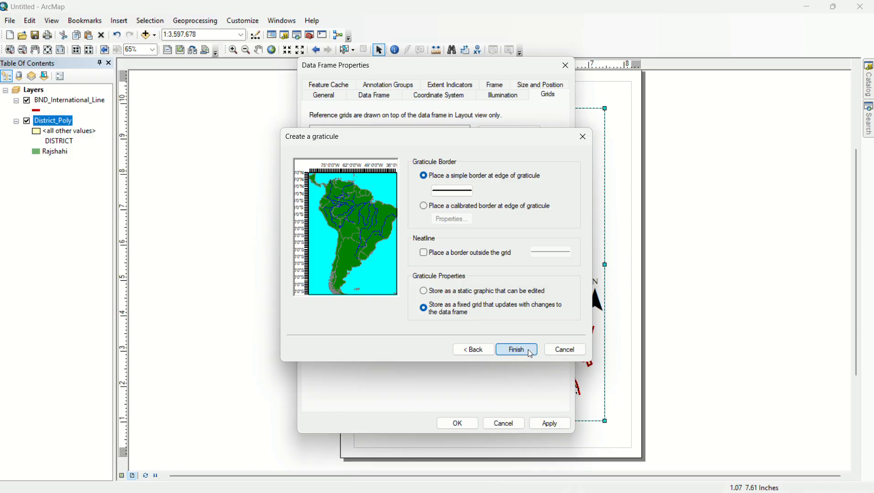
click(530, 352)
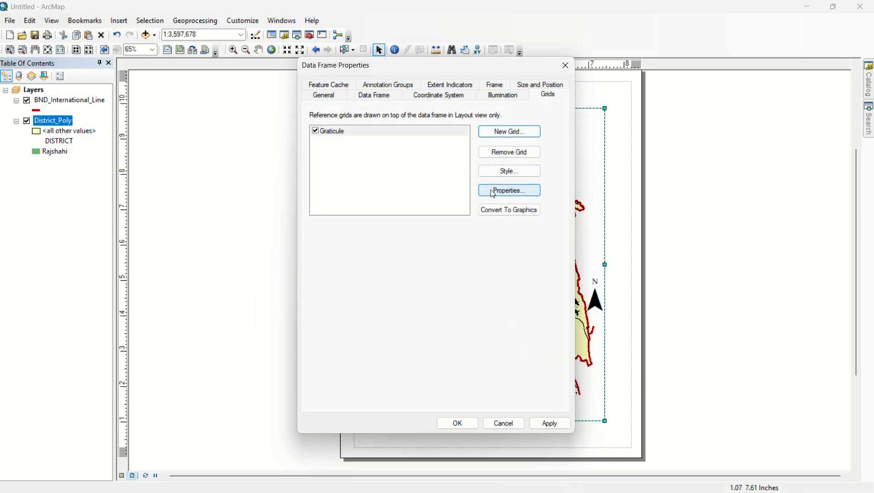
Step: Change the graticule's style to Graticule with Calibrated Border
click(502, 176)
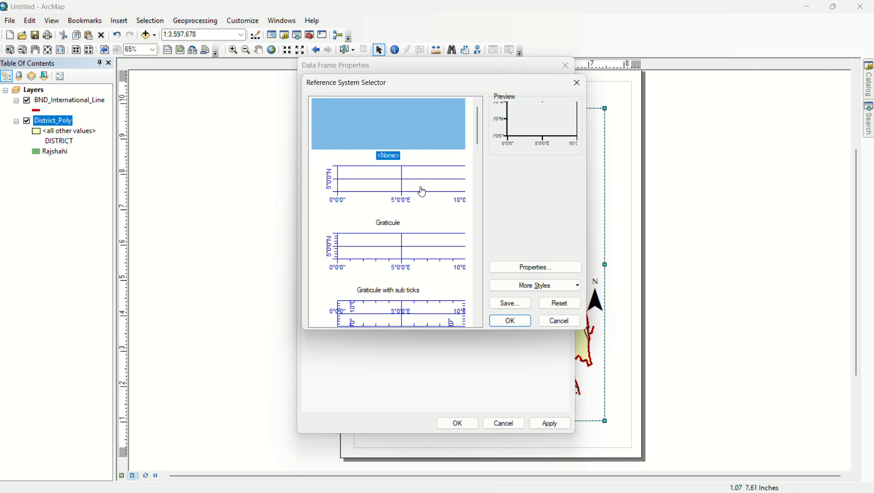
scroll(398, 196, down, 1)
scroll(397, 199, down, 2)
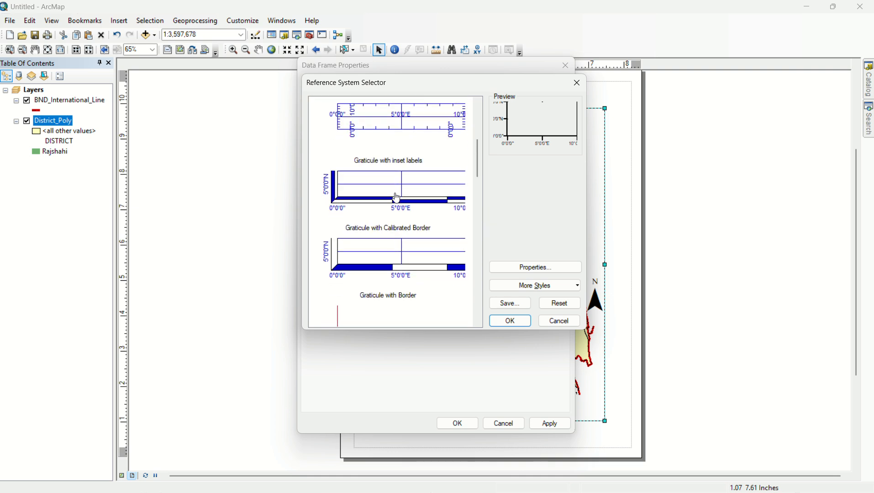
scroll(397, 199, up, 1)
scroll(397, 198, up, 1)
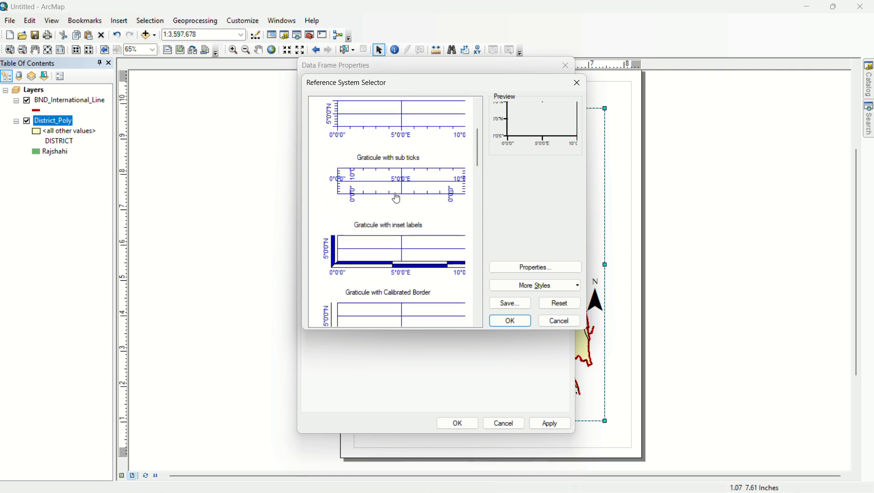
scroll(397, 198, down, 1)
click(382, 204)
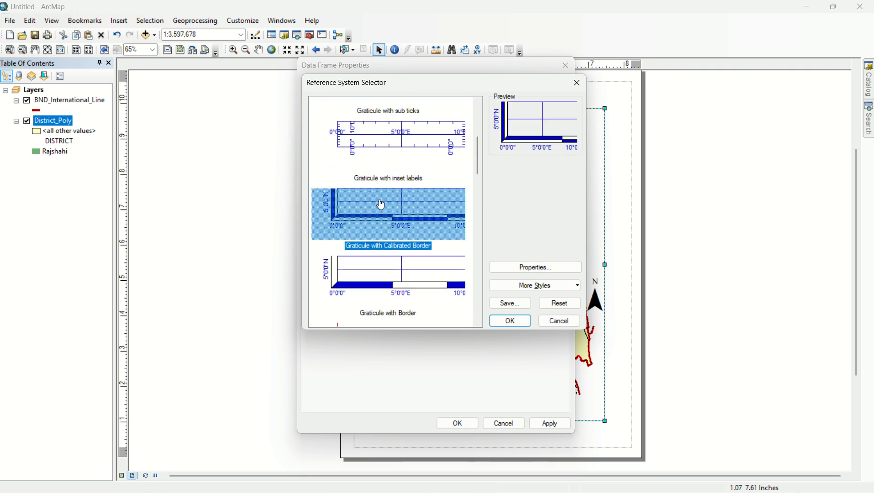
click(511, 321)
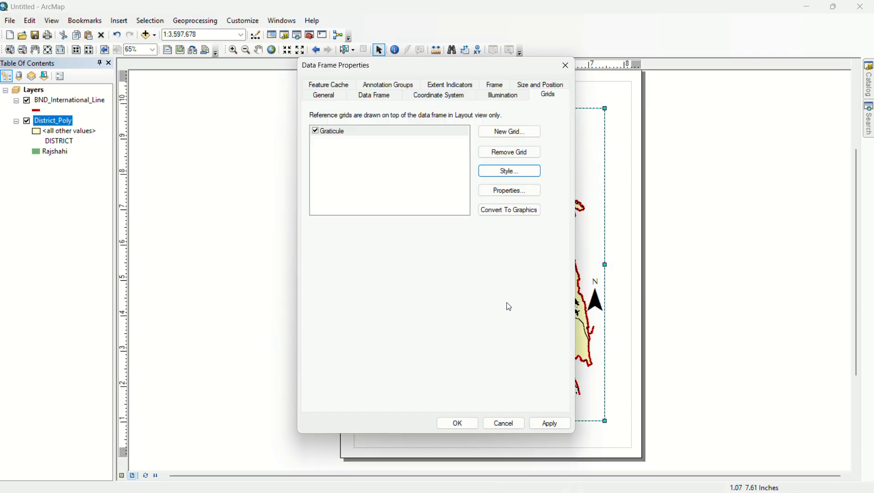
Step: Check the graticule's axes and label settings without changing them, and apply the grid to the data frame
click(509, 189)
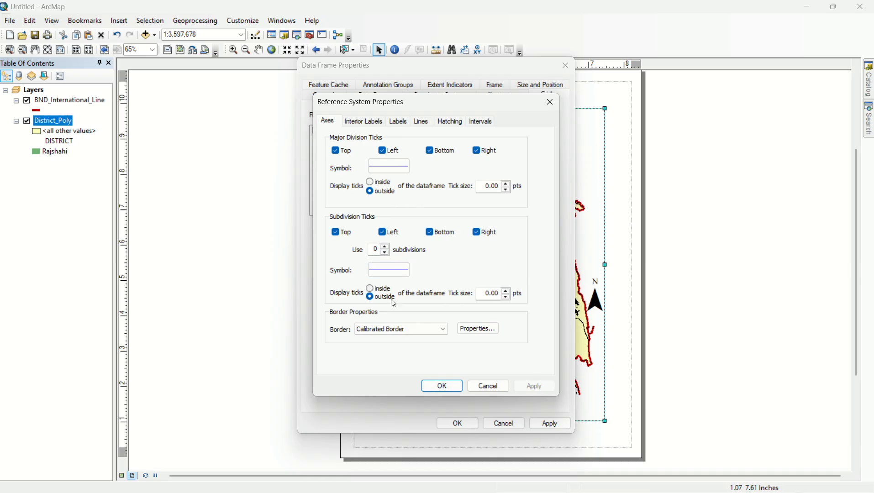
click(396, 122)
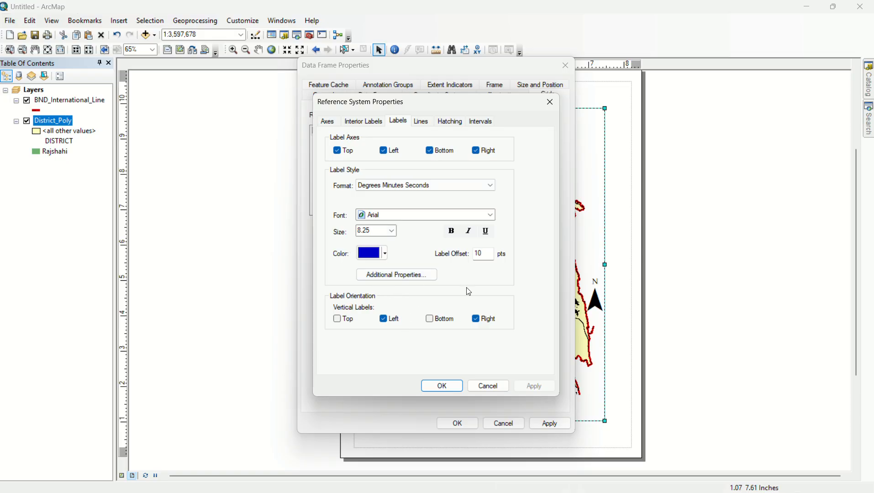
click(550, 102)
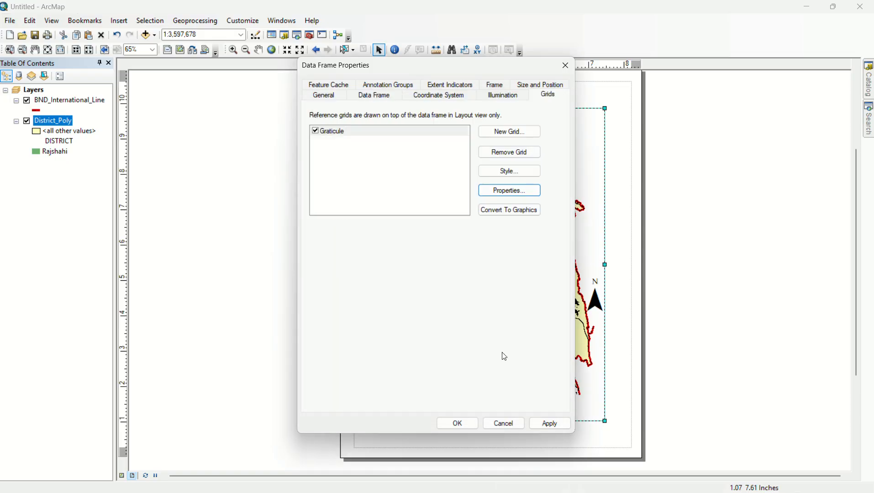
click(544, 425)
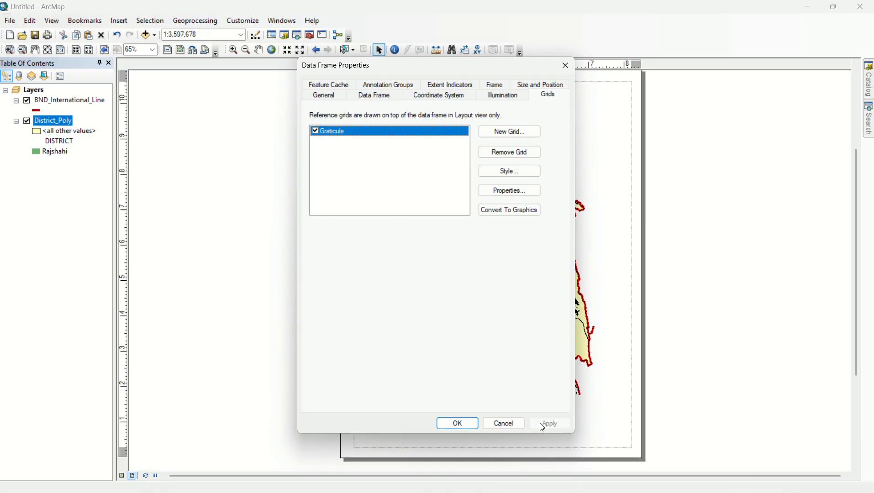
click(569, 65)
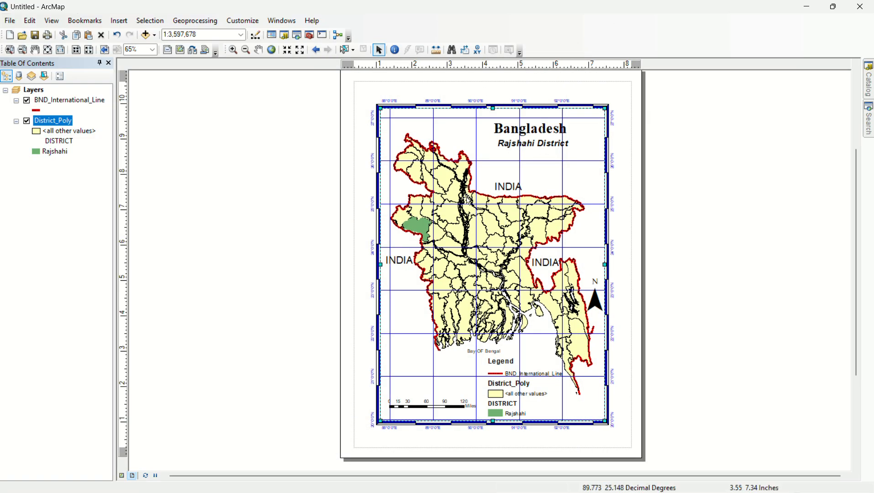